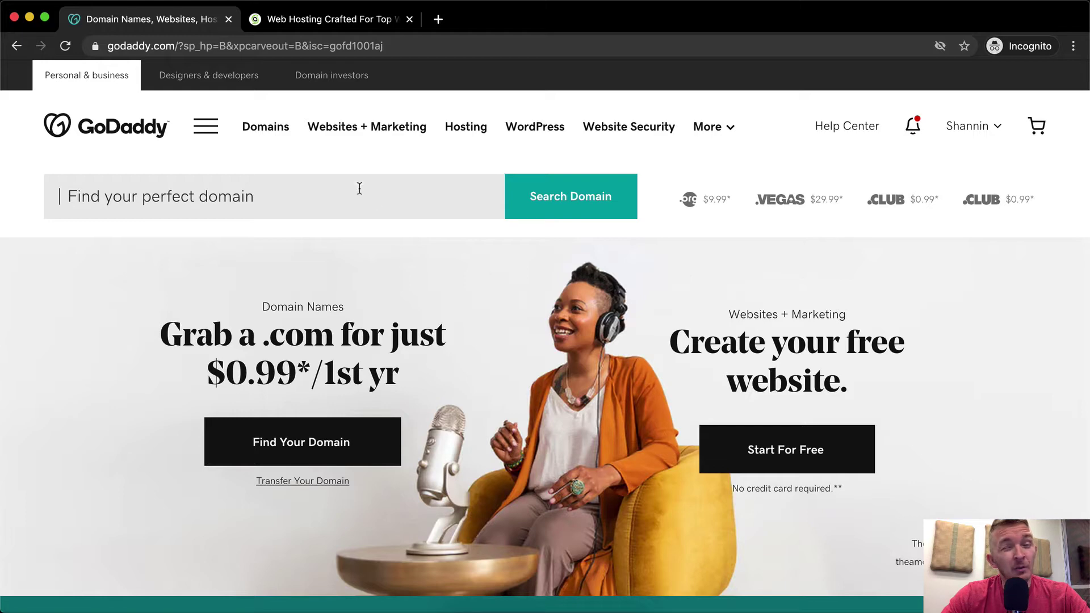
Load usefulprogrammer.org/siteground in the tab showing the SiteGround web hosting page and view the hosting options
click(335, 19)
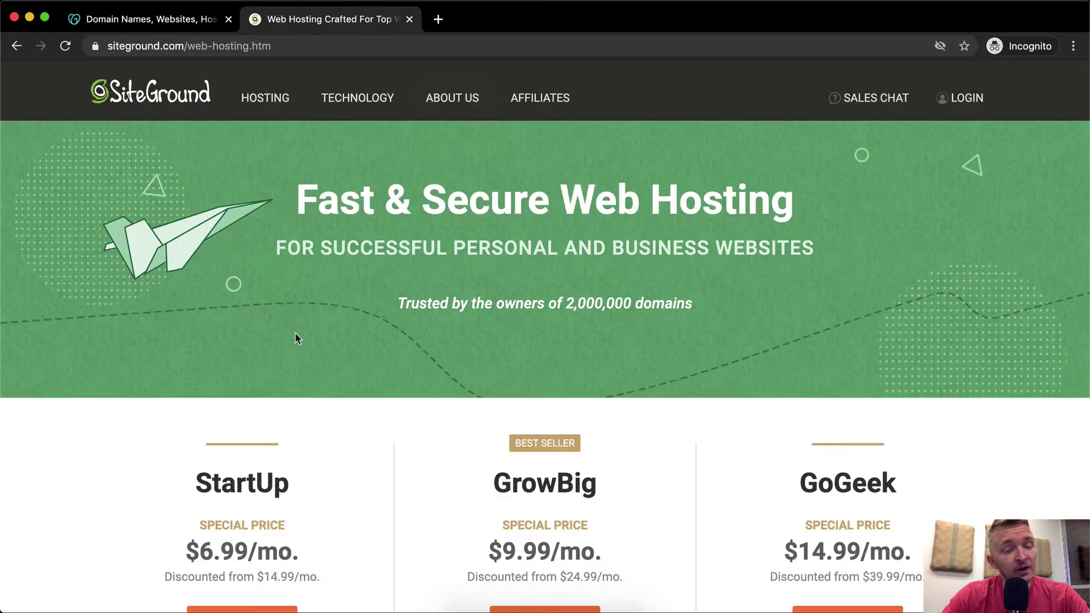
scroll(278, 332, down, 2)
scroll(278, 335, down, 1)
scroll(300, 332, up, 4)
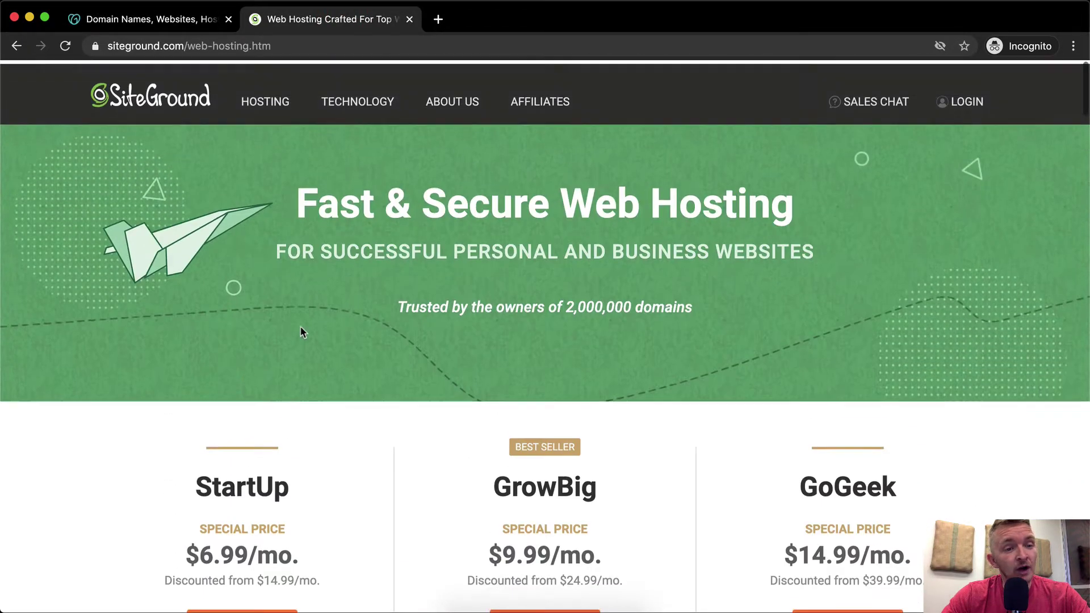
click(314, 52)
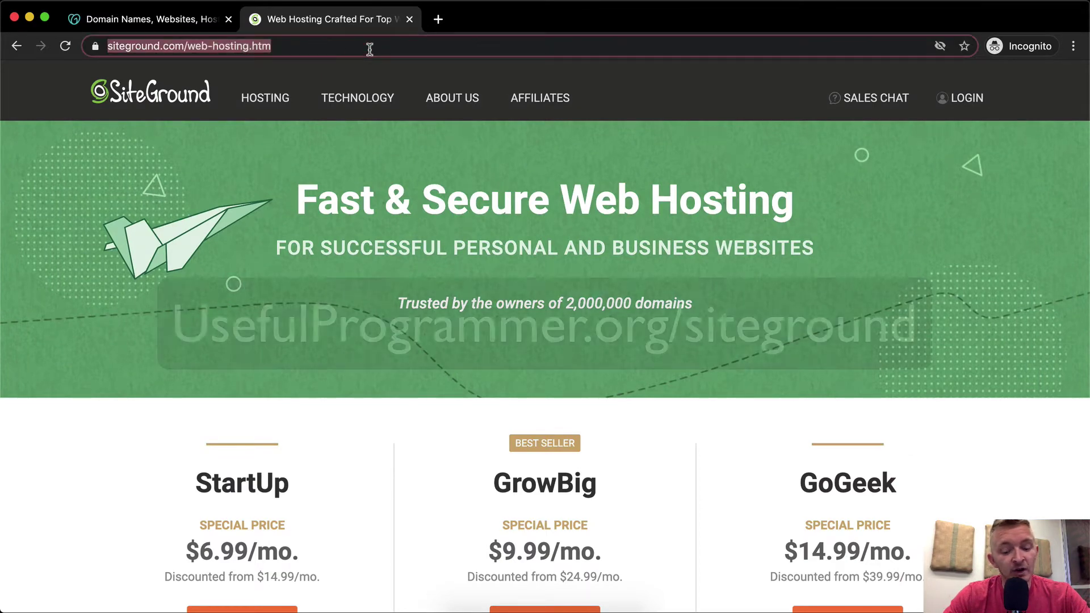
text(use)
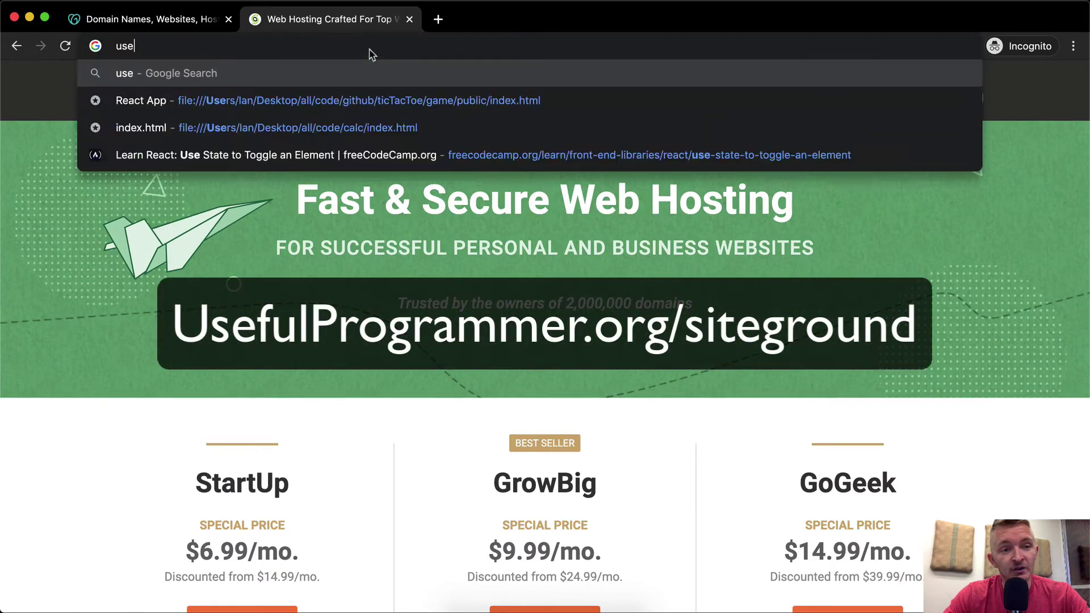
text(fulprogramm)
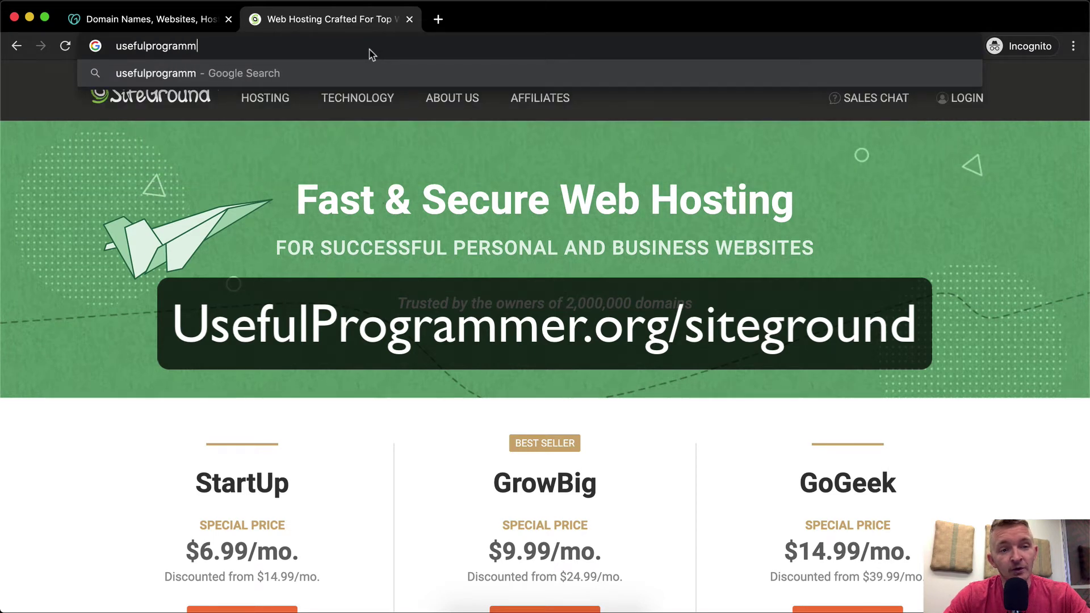
text(er.org/)
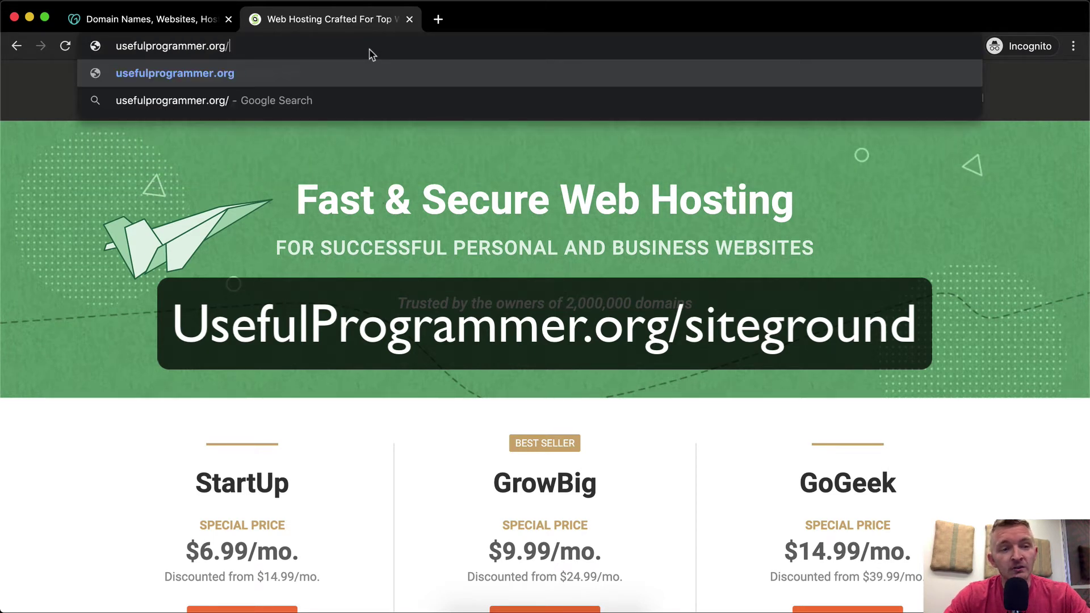
text(siteground)
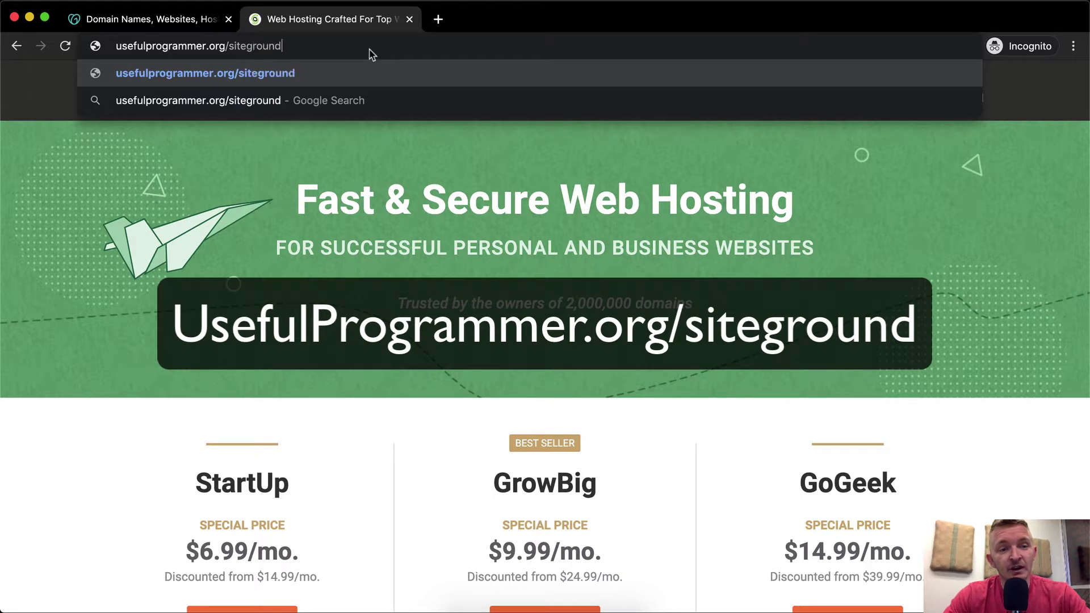
key(Return)
mouse_move(374, 122)
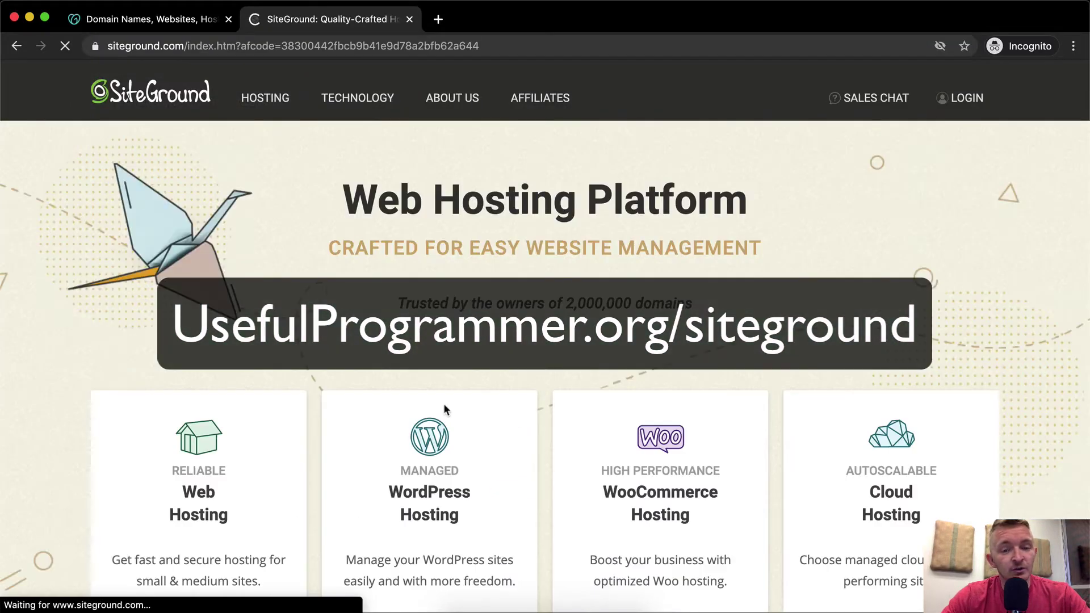
scroll(448, 424, down, 8)
scroll(448, 424, up, 2)
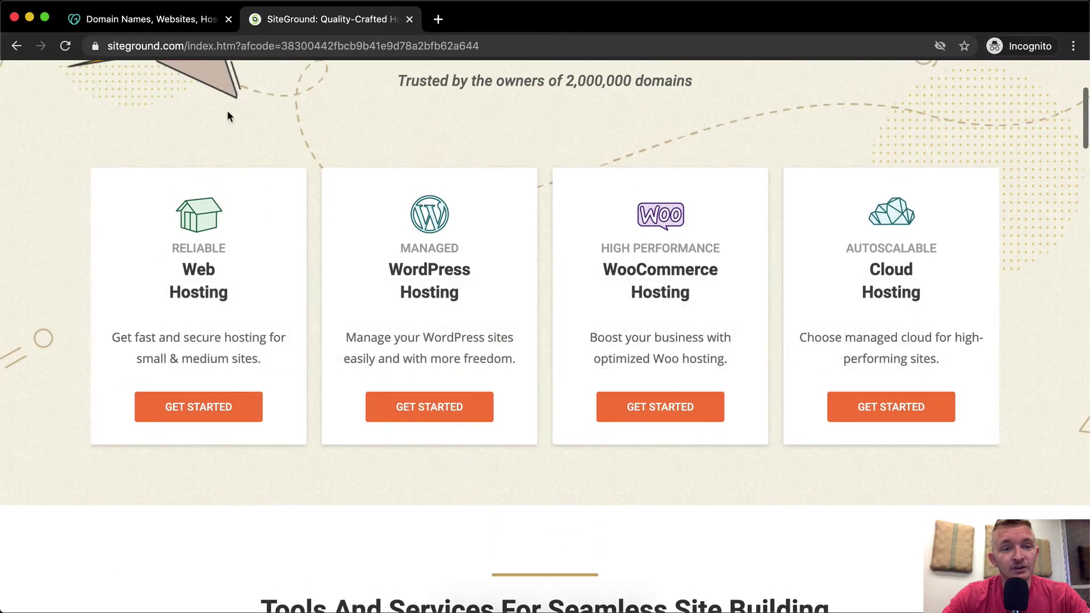
Switch to GoDaddy, go to domain management from the account's quick links, and open the settings of roachiesusa.com
click(182, 20)
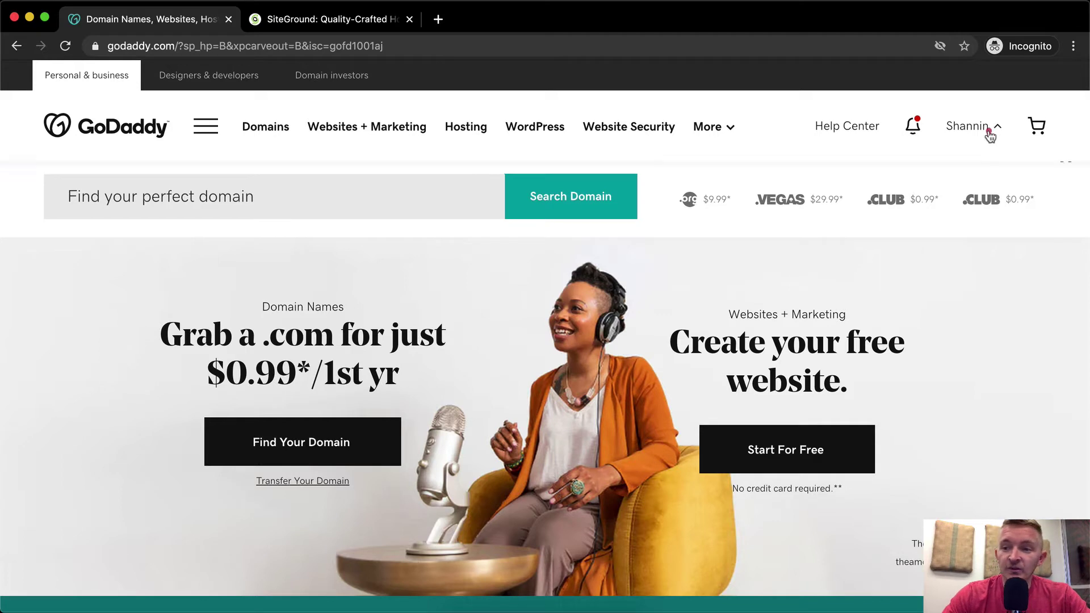
click(988, 134)
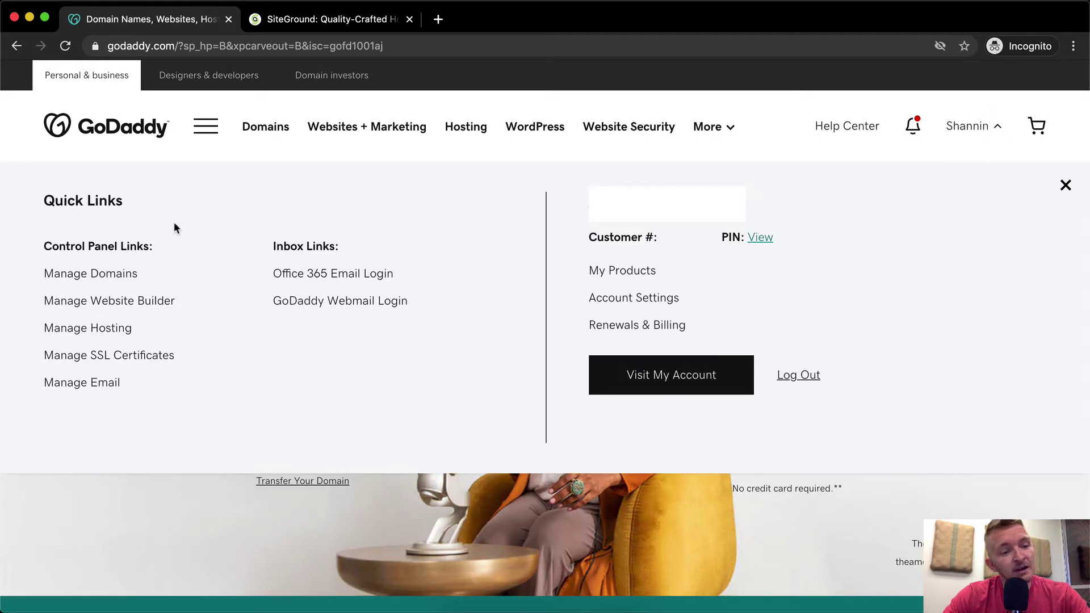
click(113, 273)
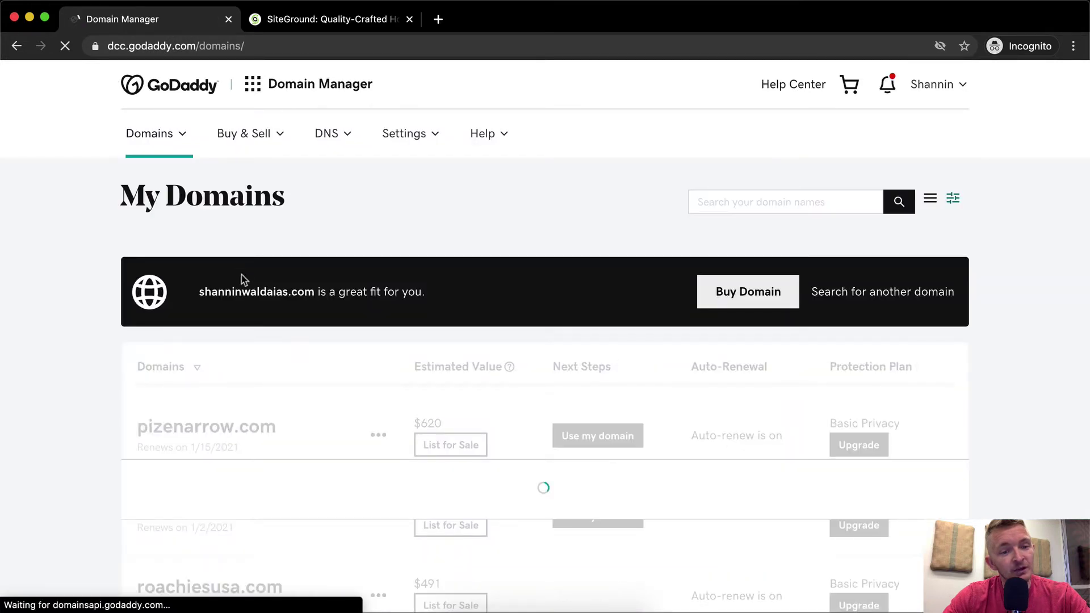
scroll(238, 284, down, 2)
scroll(237, 281, down, 1)
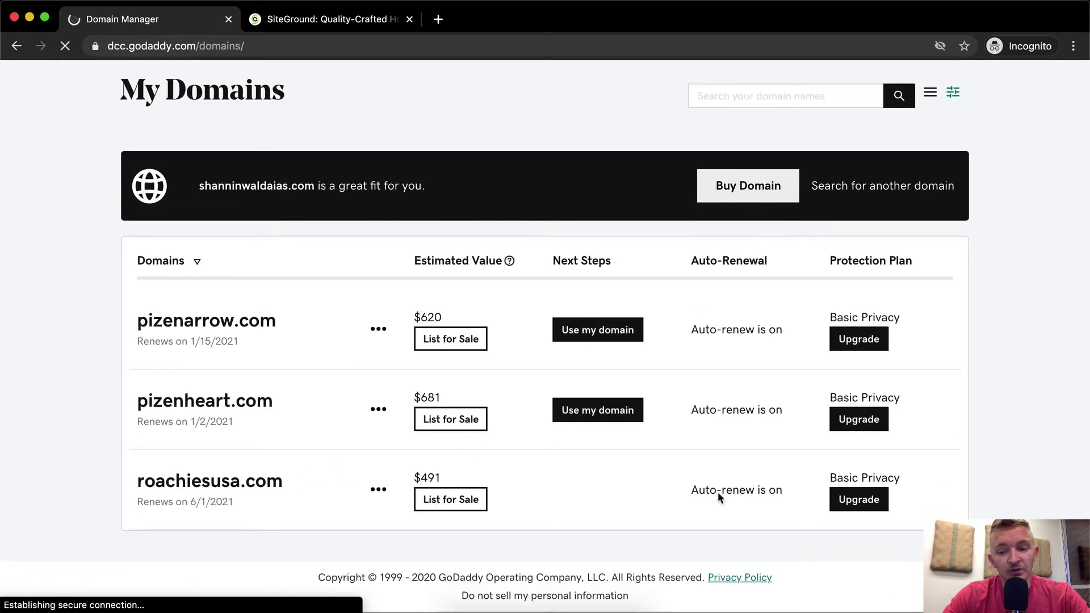
click(195, 481)
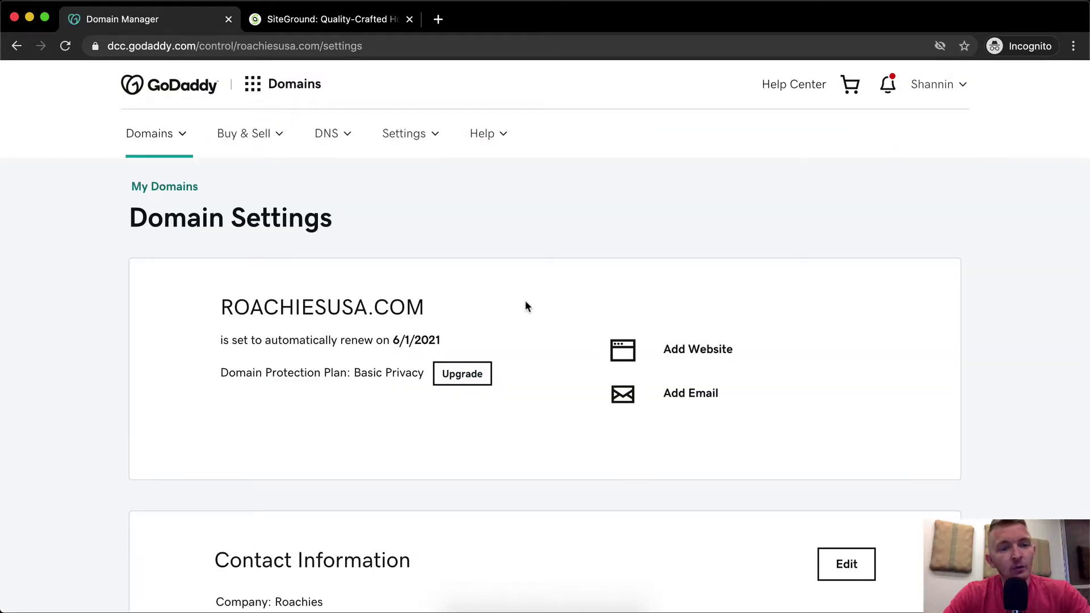
click(333, 136)
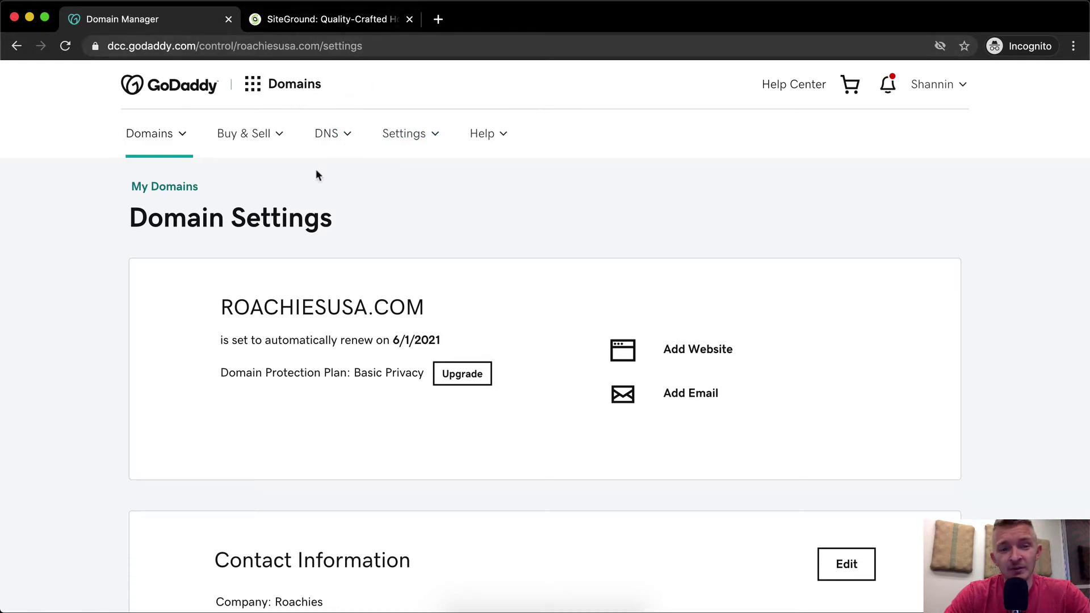
Return to SiteGround and start an order for the StartUp plan under WordPress Hosting
click(334, 19)
scroll(733, 85, up, 5)
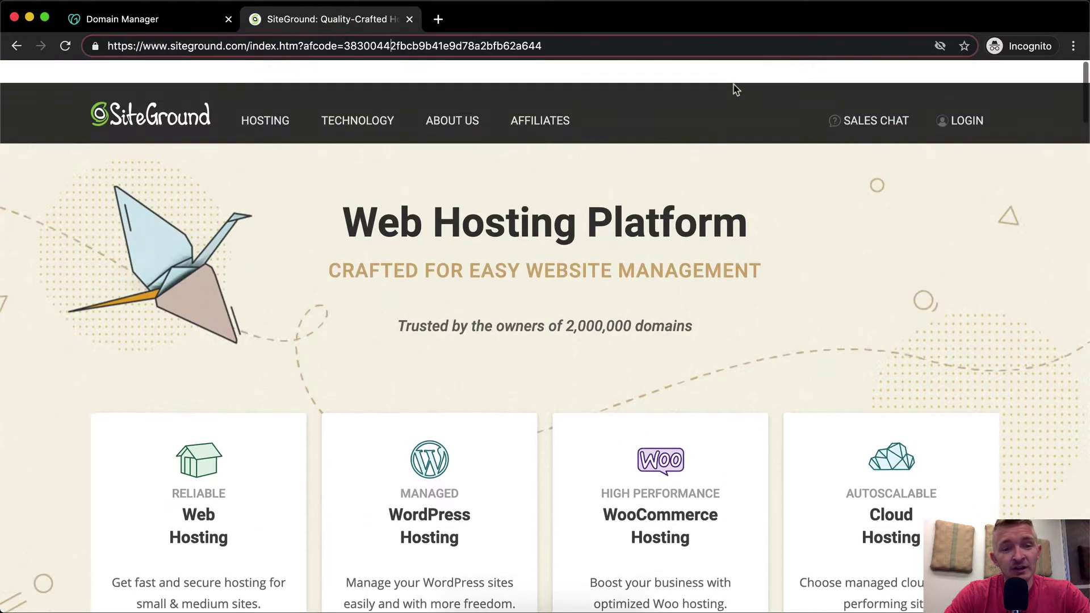
scroll(661, 190, down, 3)
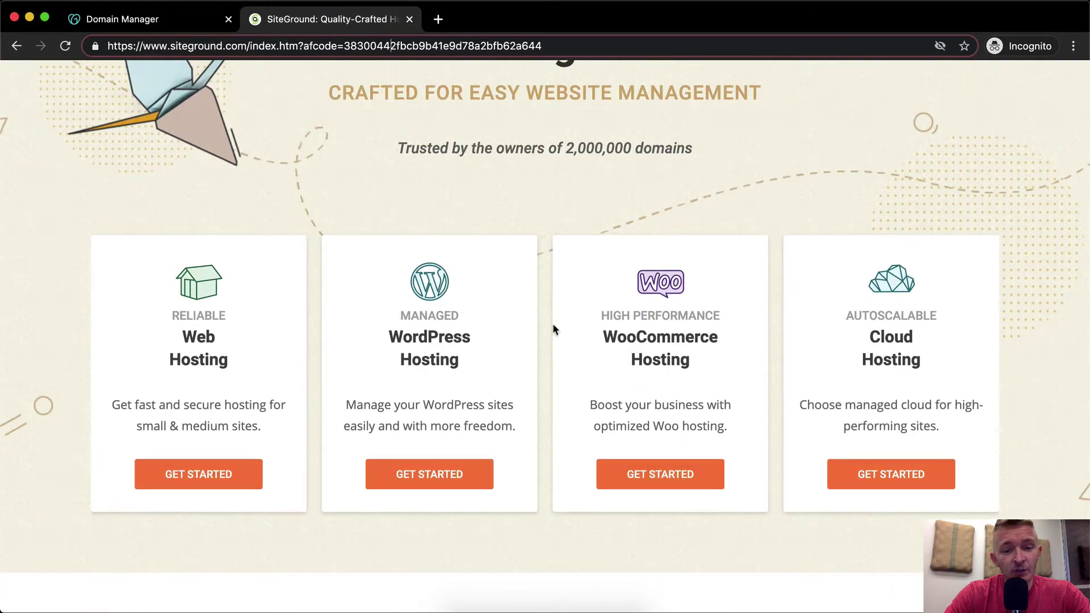
click(450, 478)
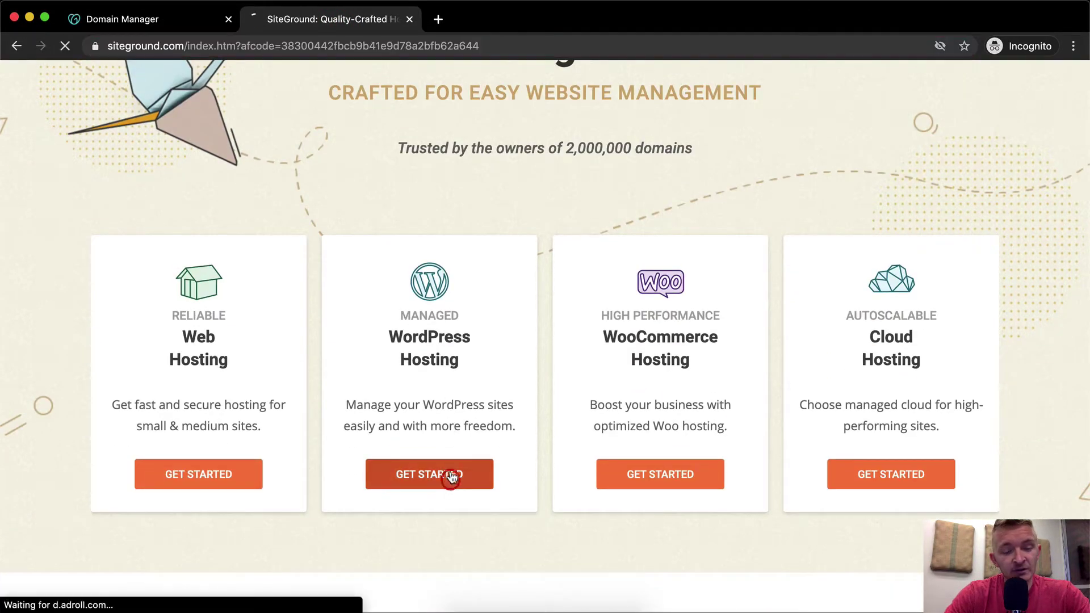
scroll(480, 434, down, 5)
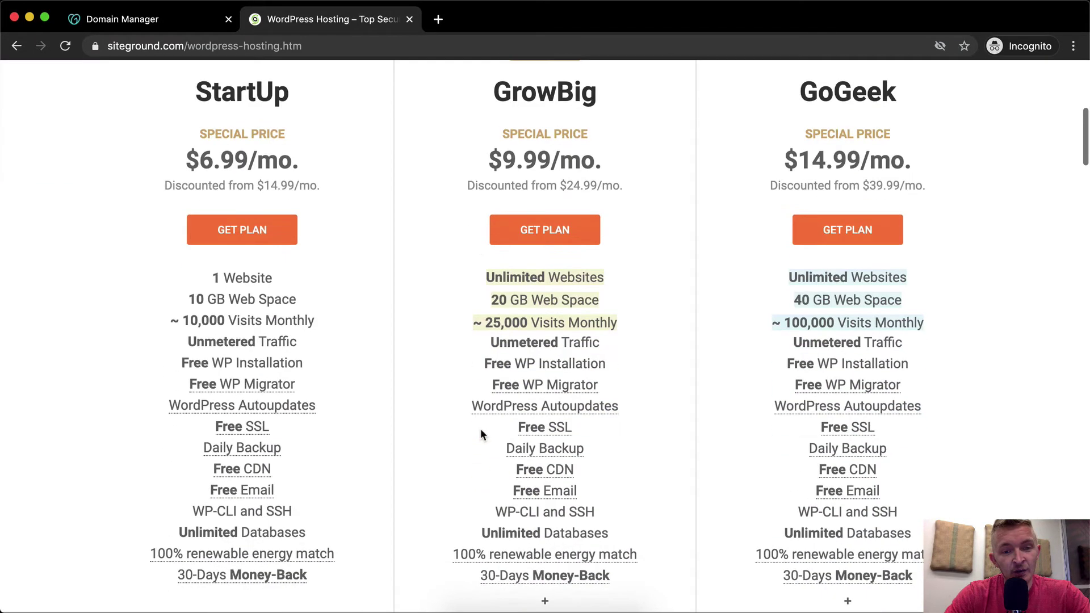
click(242, 238)
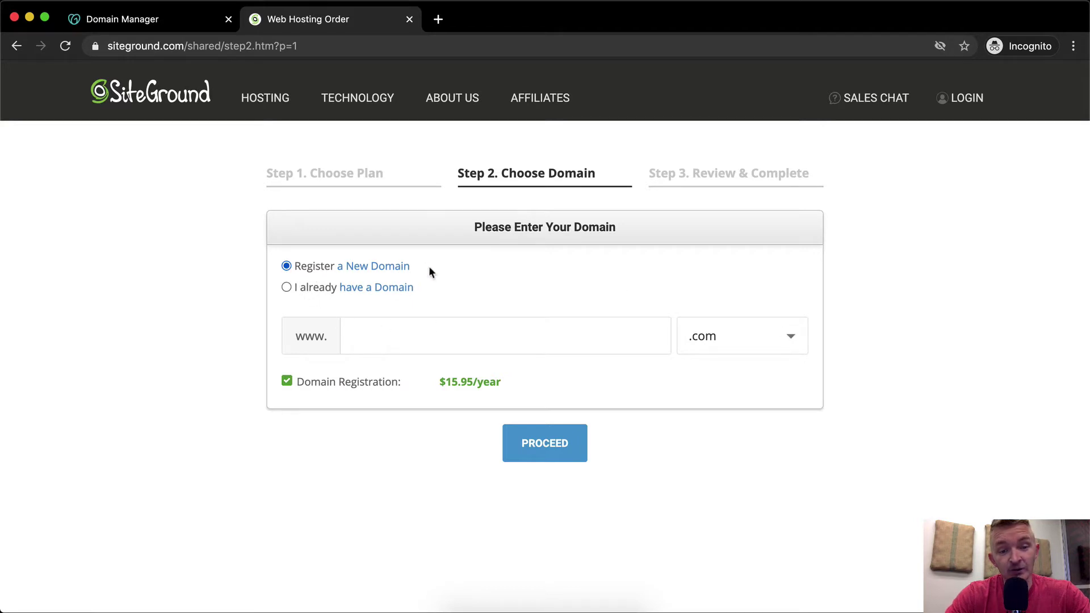
Compare the new-domain and existing-domain options, then choose to use an already owned domain for the hosting order
click(325, 285)
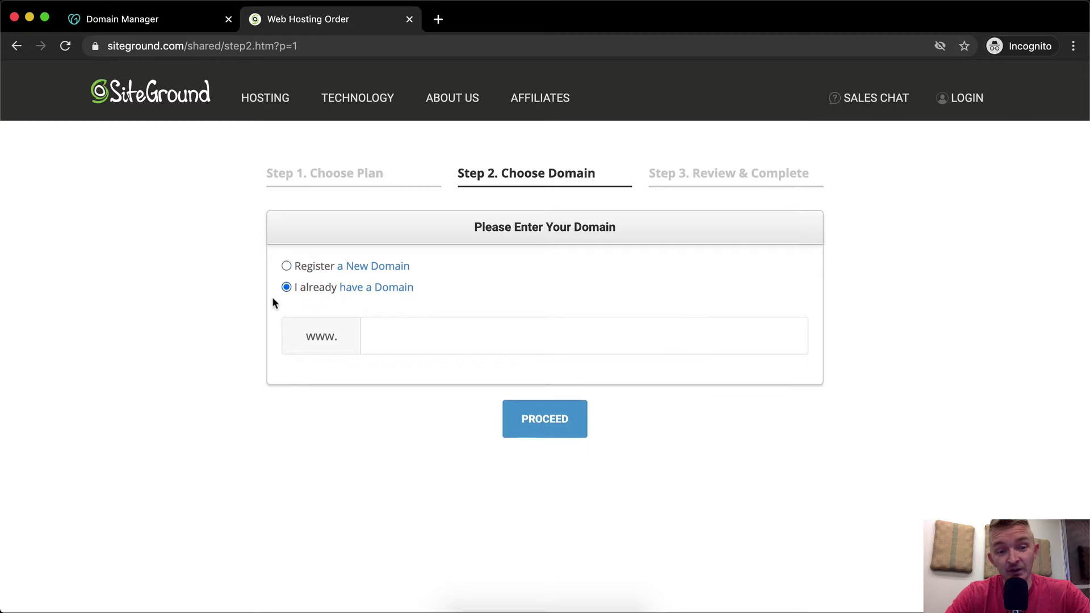
click(329, 267)
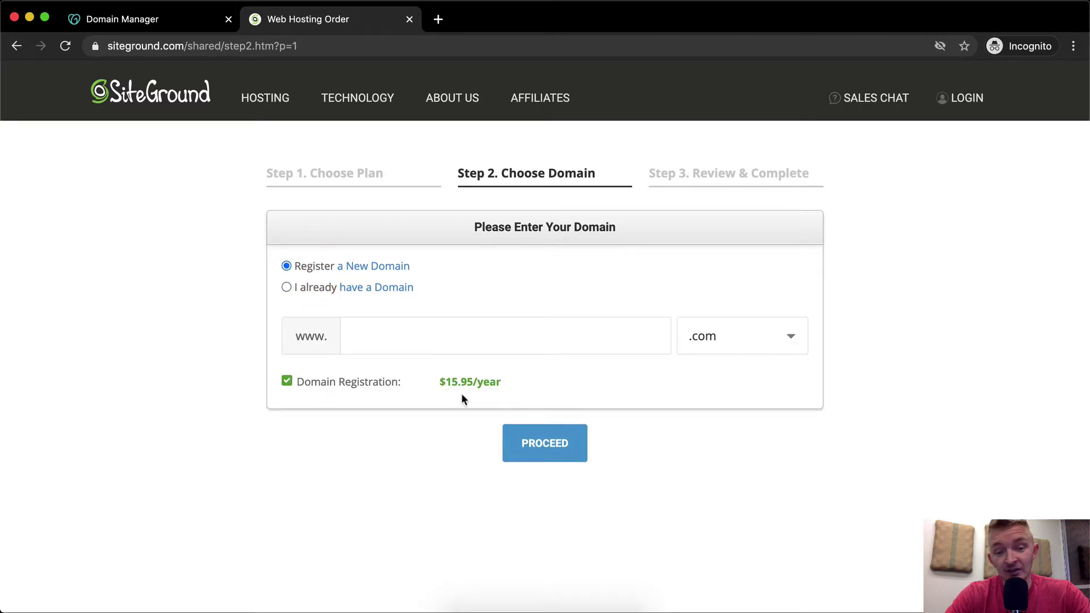
click(316, 288)
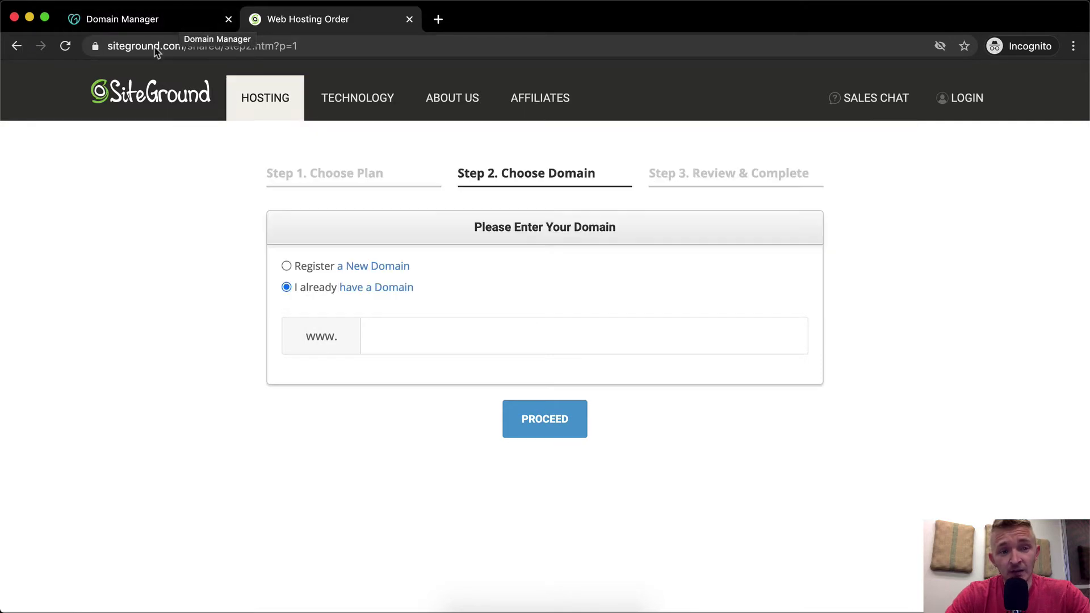
Copy the domain name from the GoDaddy settings page and submit ROACHIESUSA.com as the existing domain in the SiteGround order
click(135, 19)
double_click(283, 305)
key(super+c)
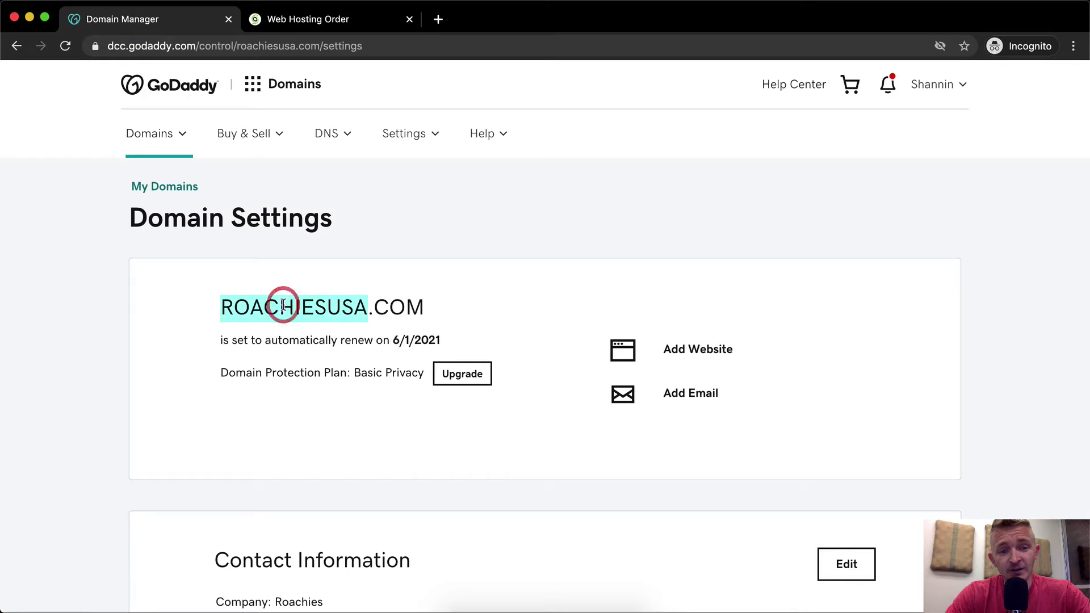
click(331, 19)
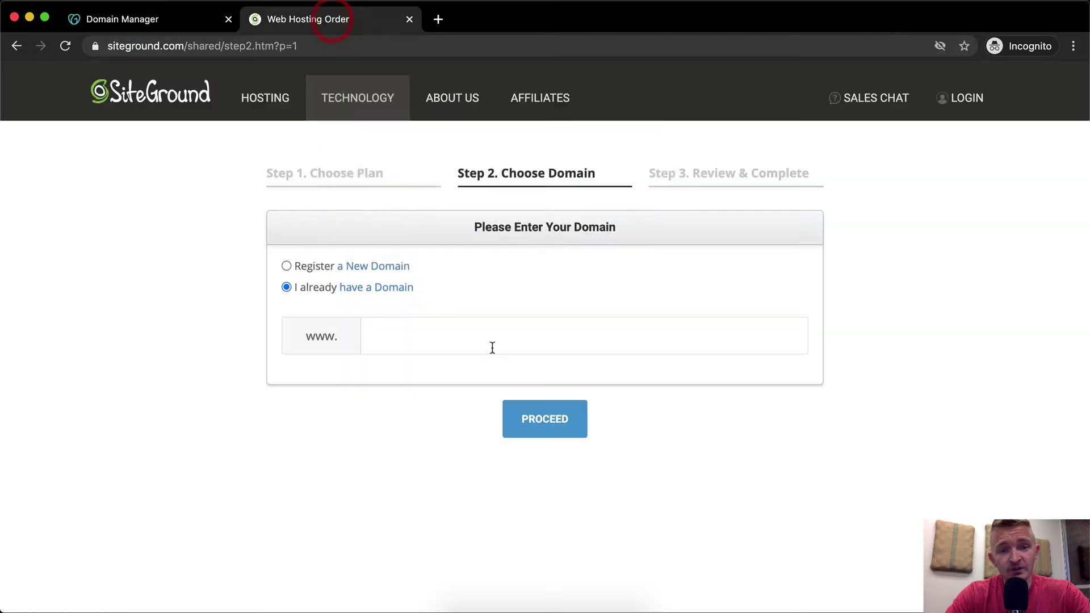
click(488, 348)
key(super+v)
text(.)
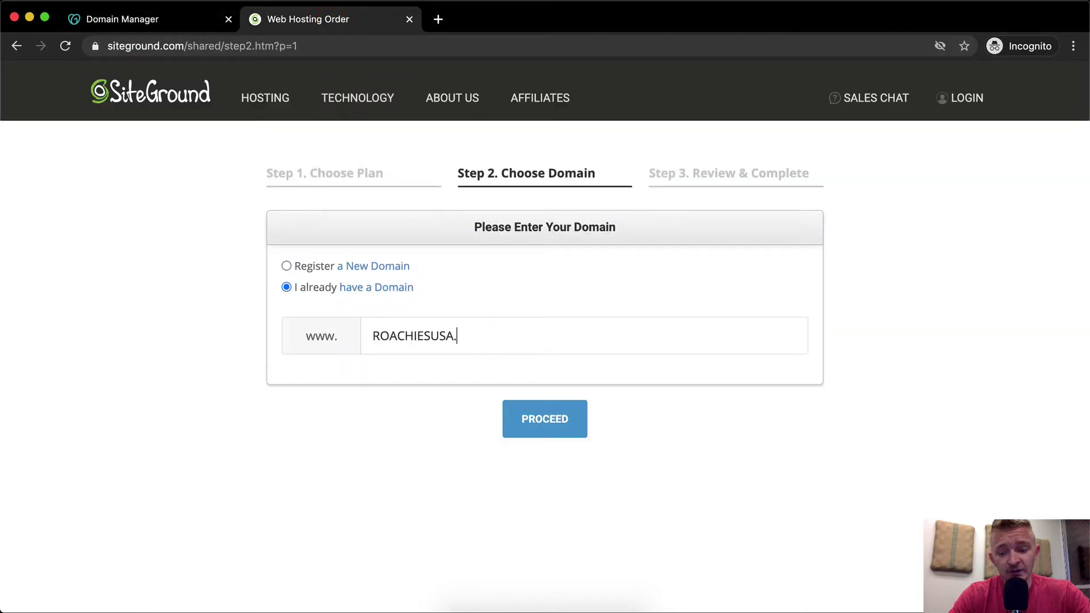
key(Return)
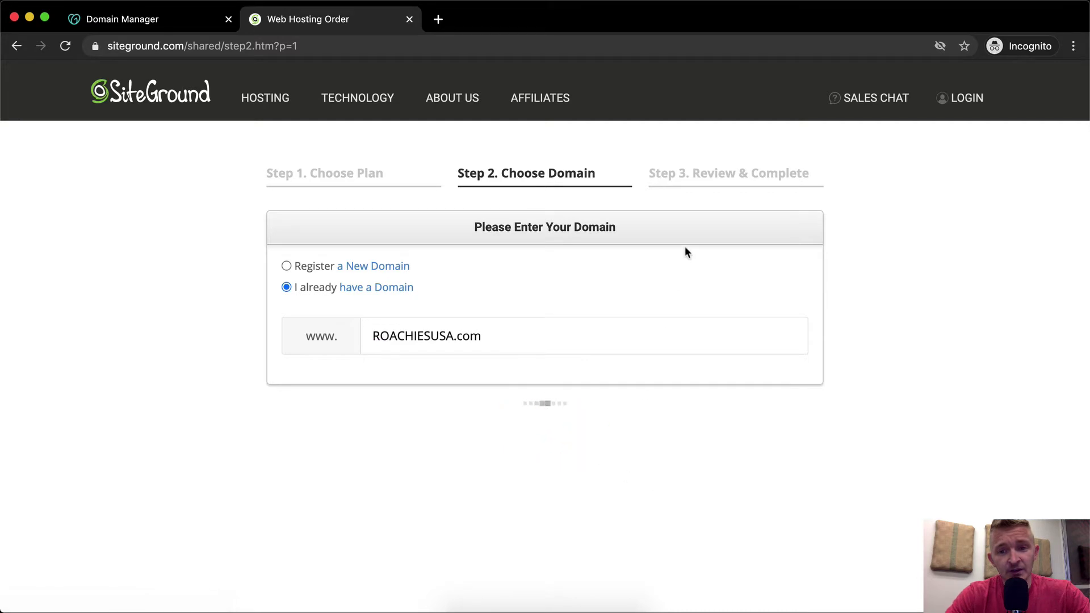
Accept SiteGround's Terms of Service and Privacy Policy on the order's review page, without adding SG Site Scanner
scroll(684, 252, down, 10)
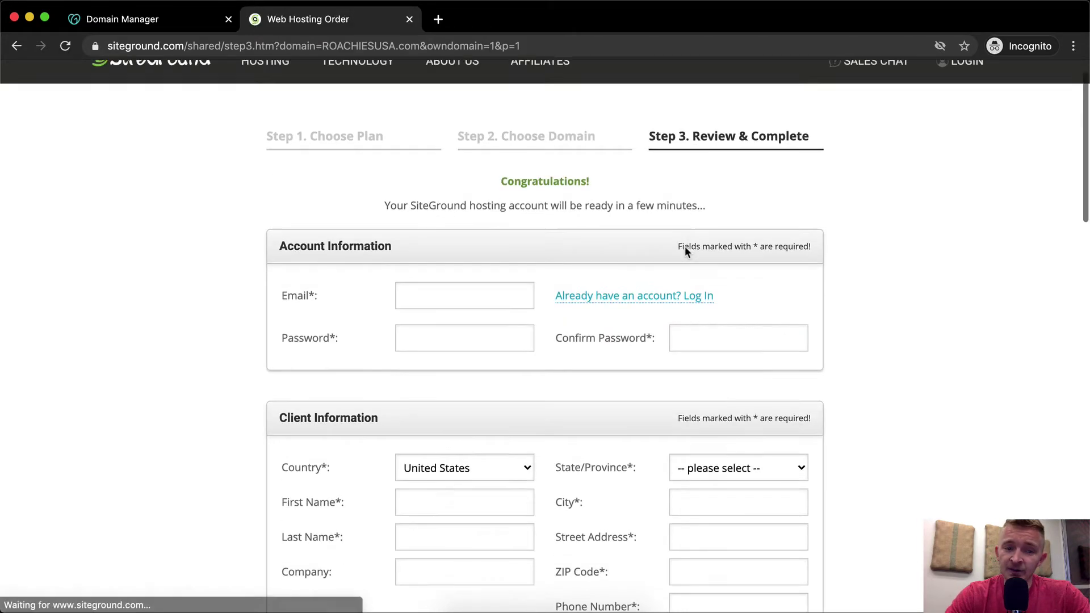
scroll(684, 252, down, 6)
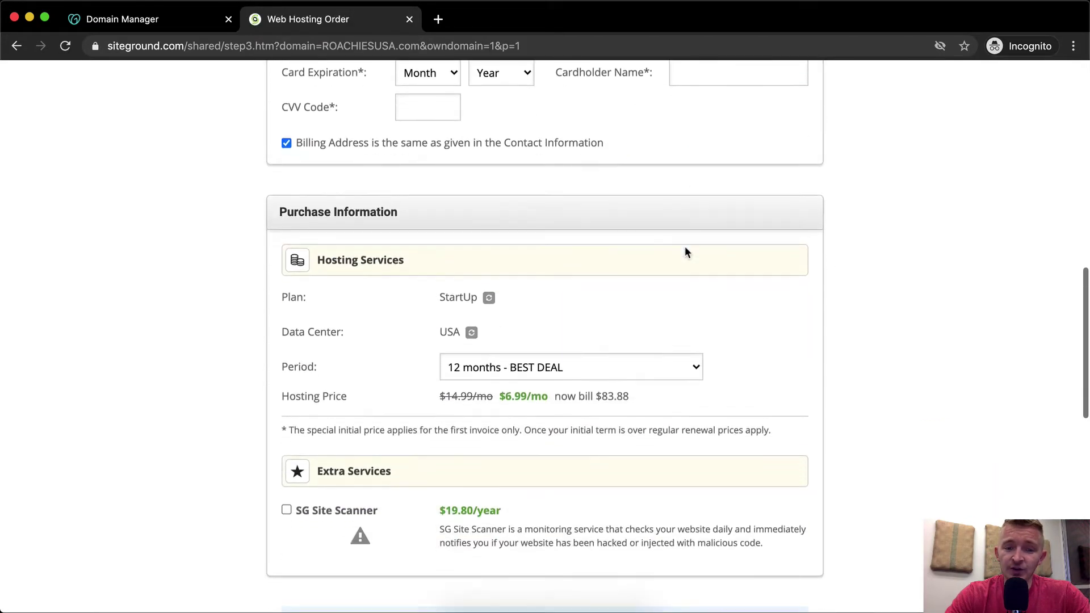
scroll(685, 247, down, 2)
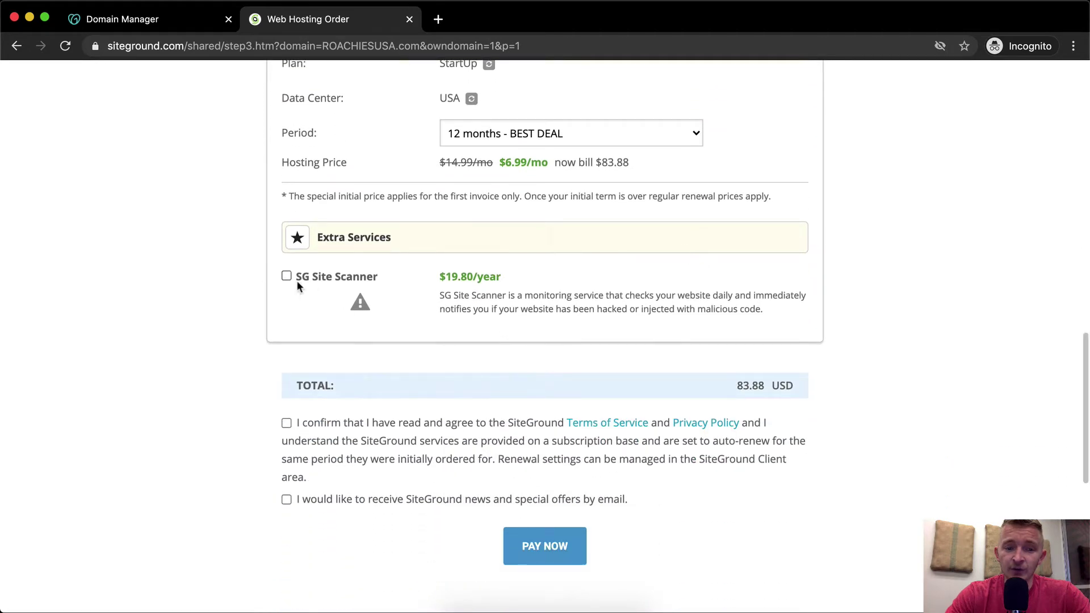
click(285, 423)
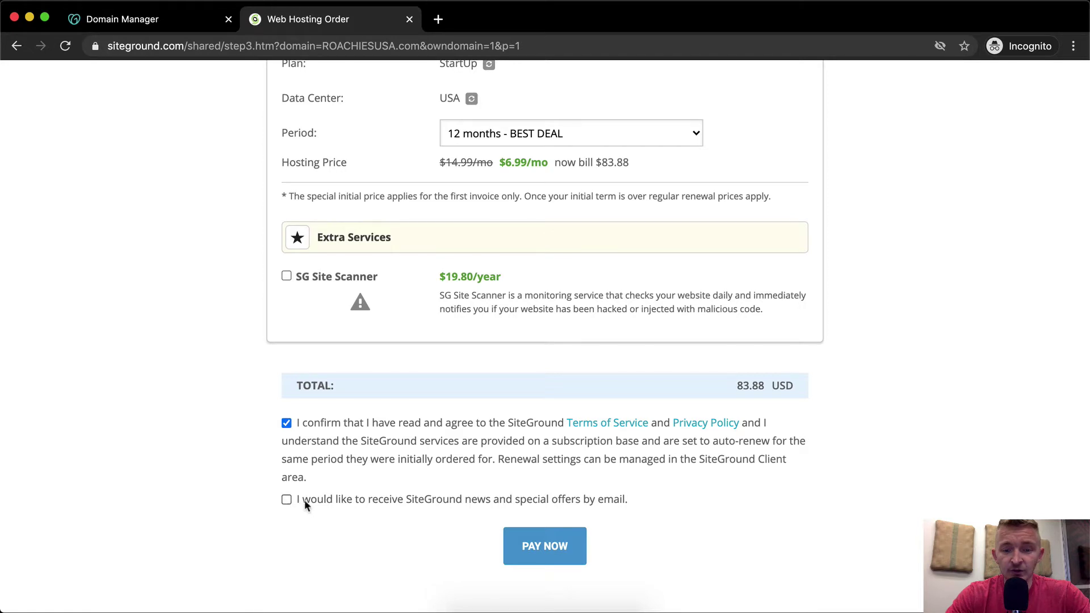
Review the order form's purchase, payment, account and client information sections
scroll(292, 500, up, 5)
scroll(294, 505, down, 2)
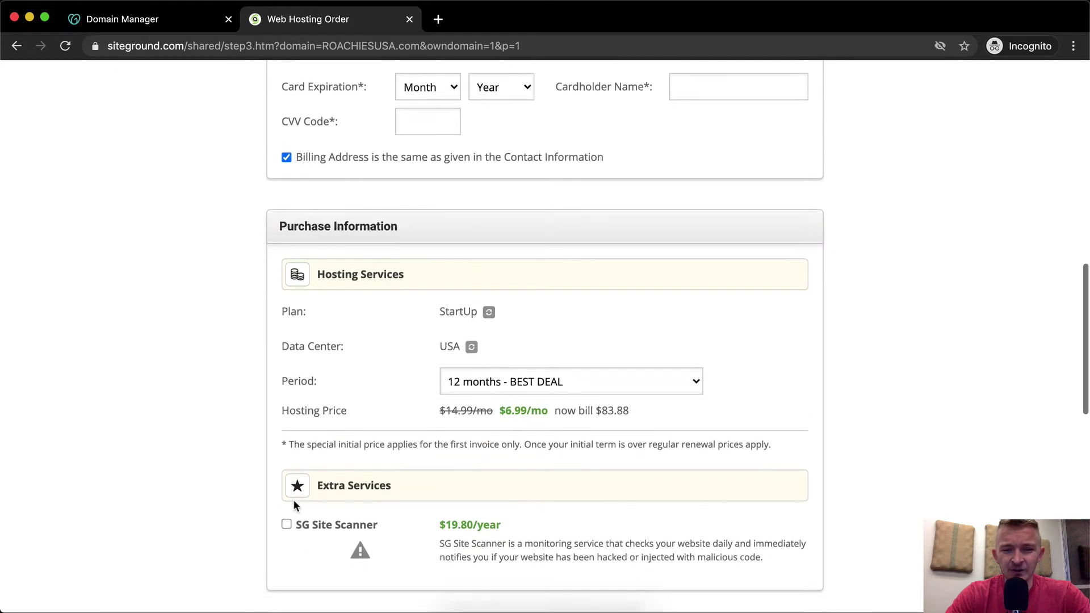
scroll(294, 505, up, 4)
scroll(294, 505, up, 10)
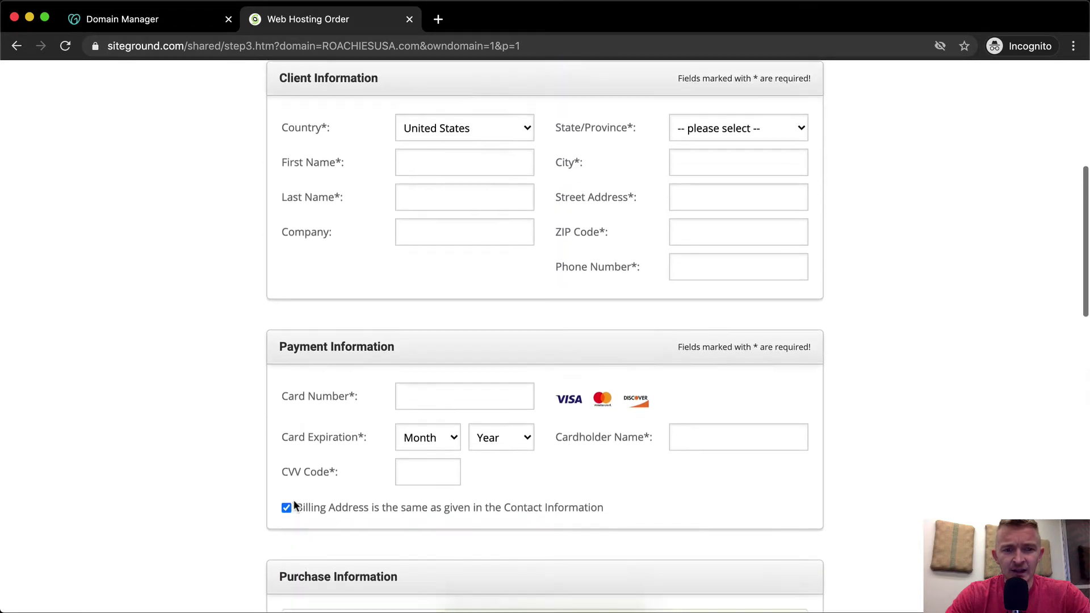
scroll(433, 362, down, 4)
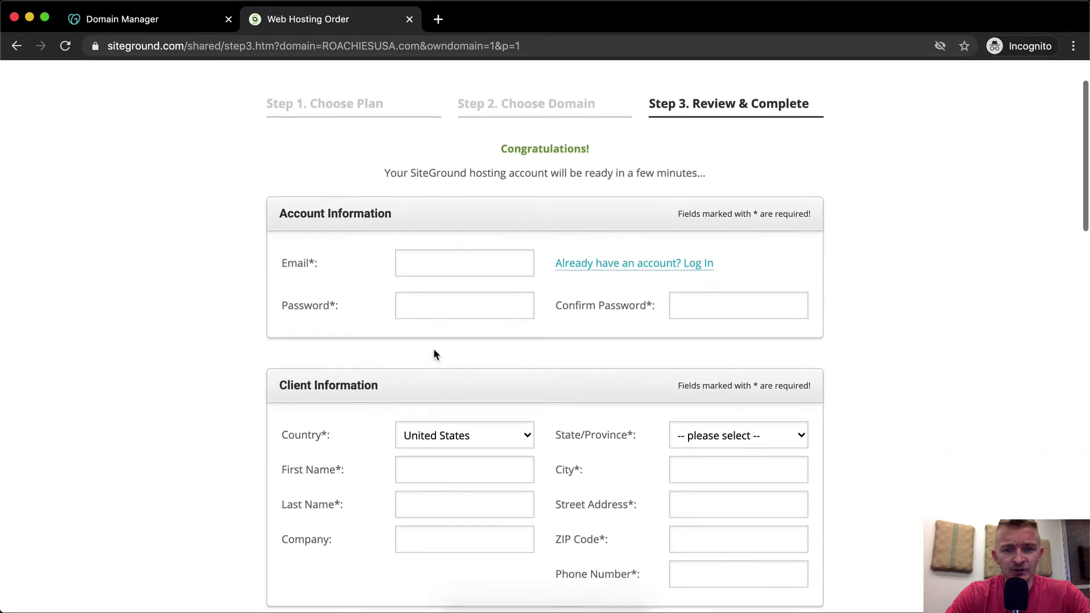
scroll(504, 330, down, 1)
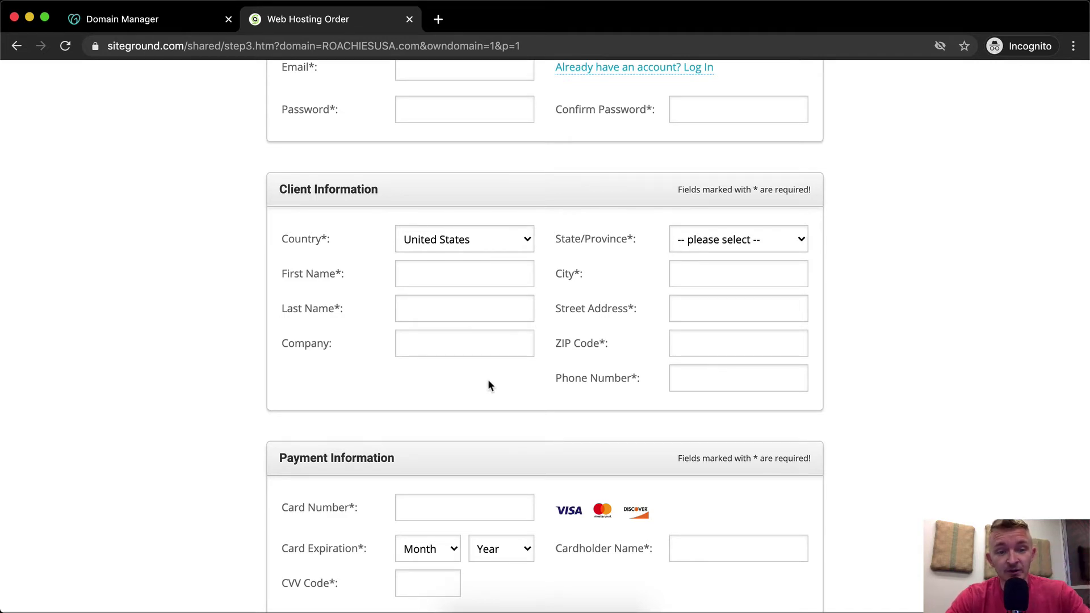
Proceed to the SiteGround customer area and open the list of websites in the account
scroll(488, 384, up, 5)
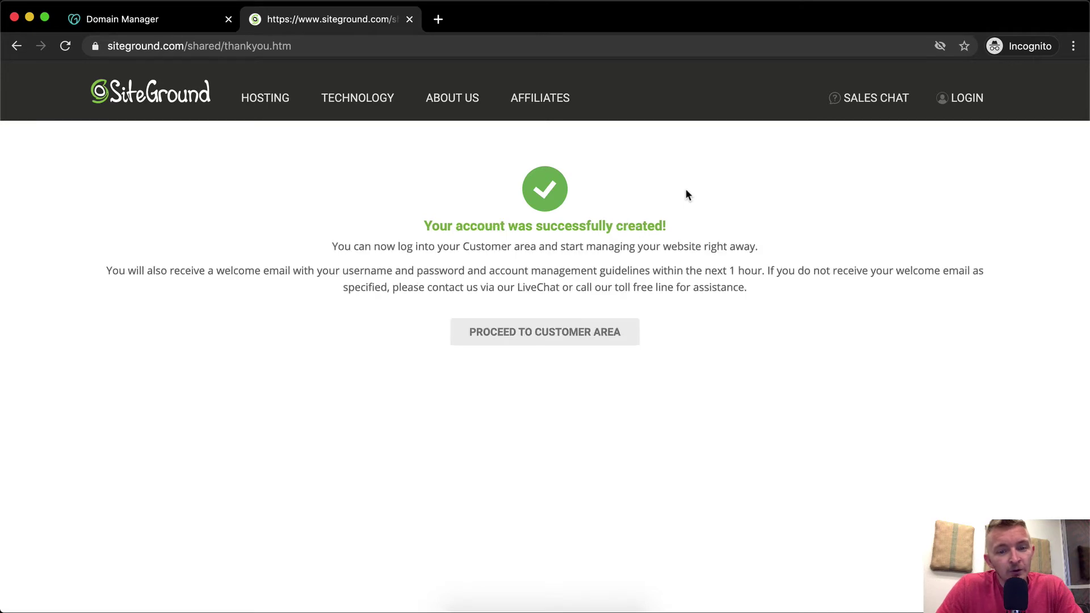
click(574, 332)
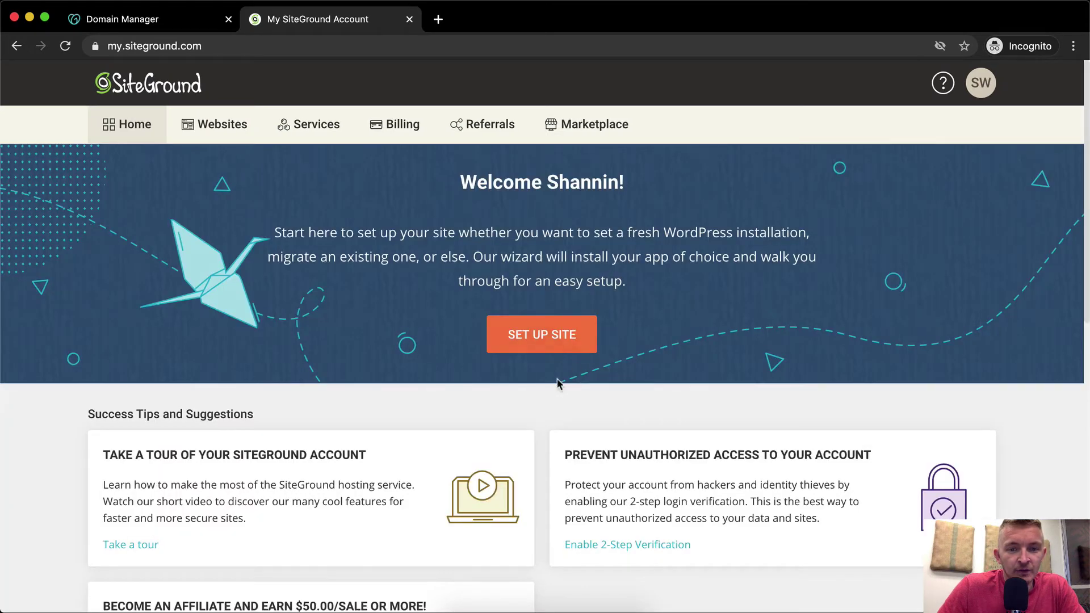
click(221, 132)
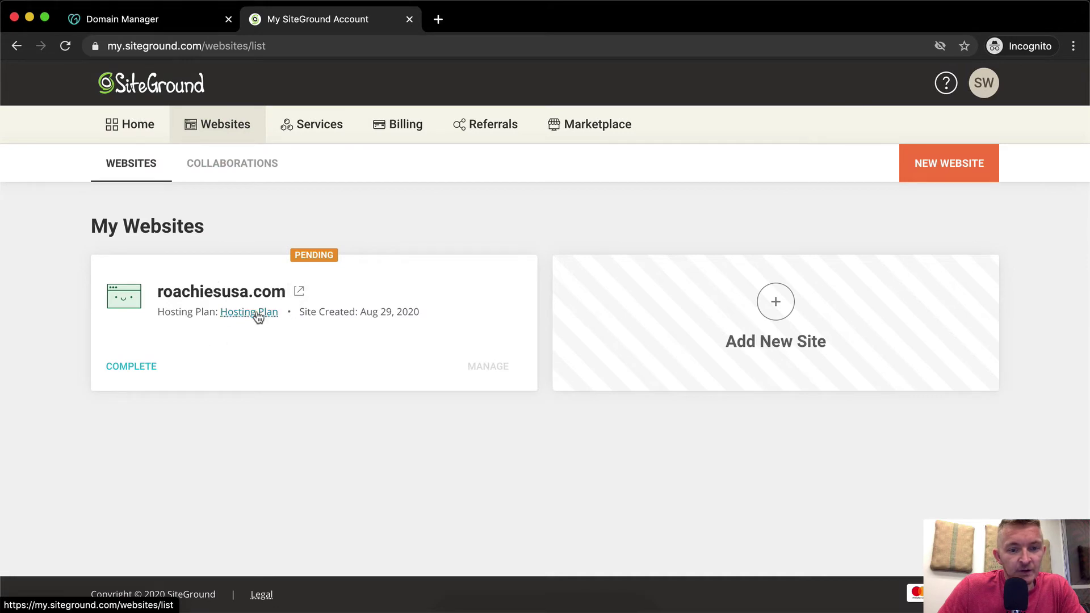
Complete the pending roachiesusa.com site by starting a new website with WooCommerce as its application
click(148, 369)
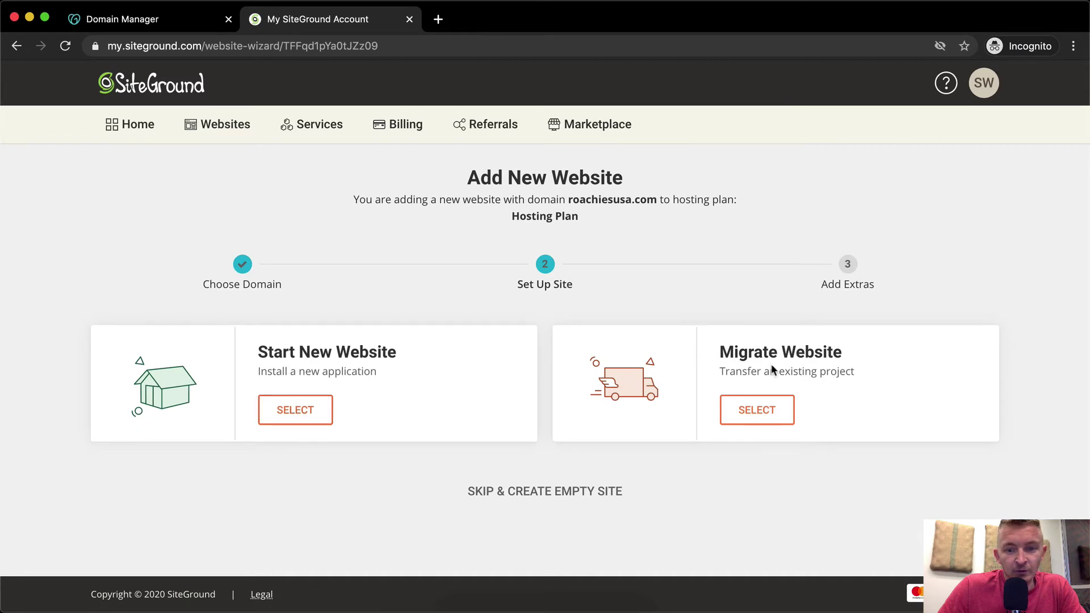
click(294, 410)
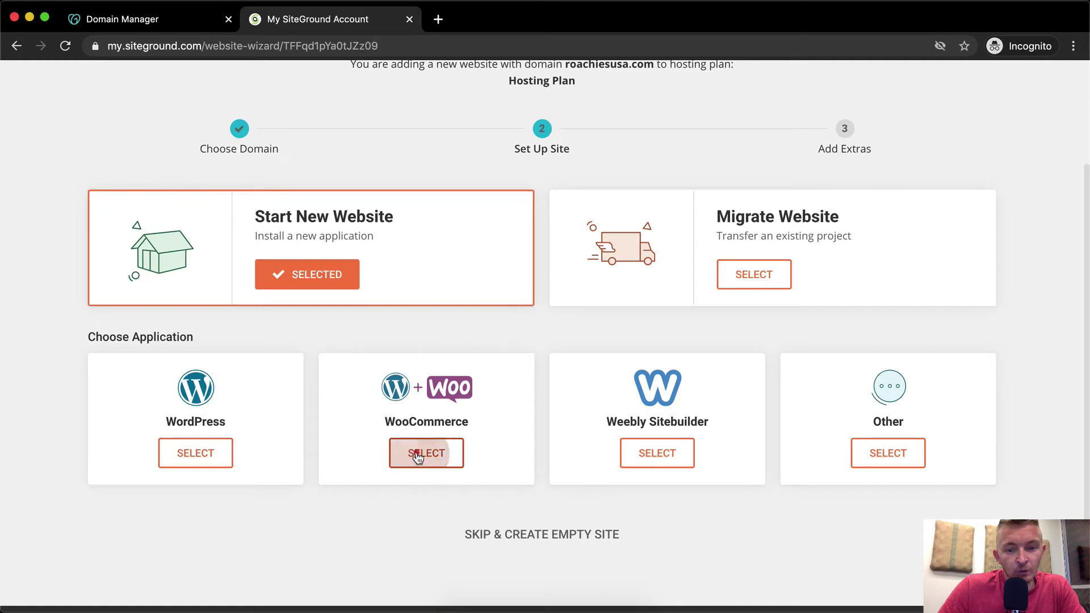
click(413, 452)
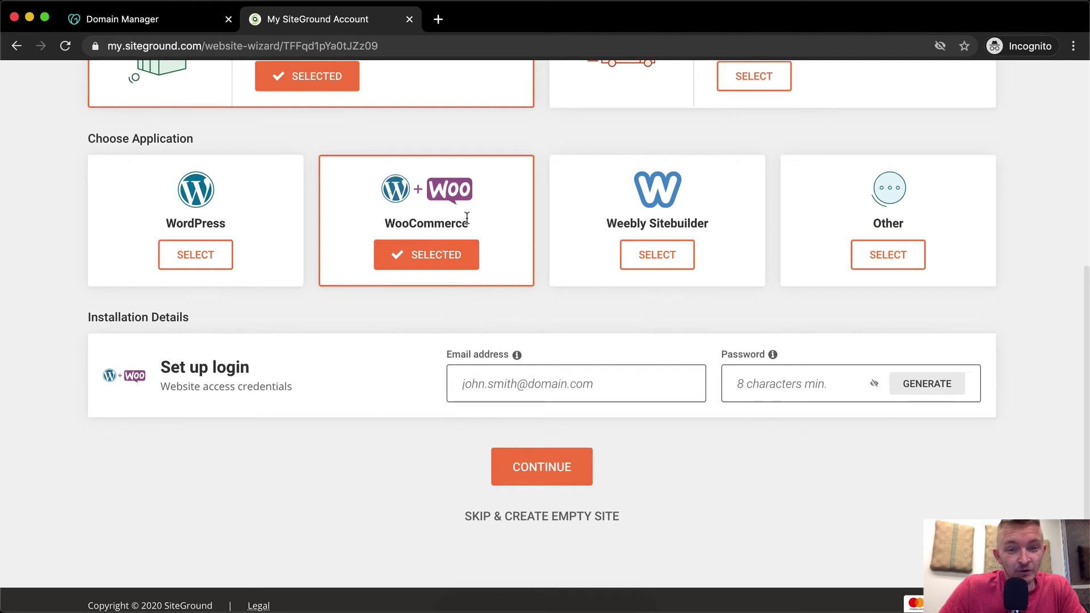
Enter the email address and password for the website login, and finish the site setup without adding SG Site Scanner
click(614, 388)
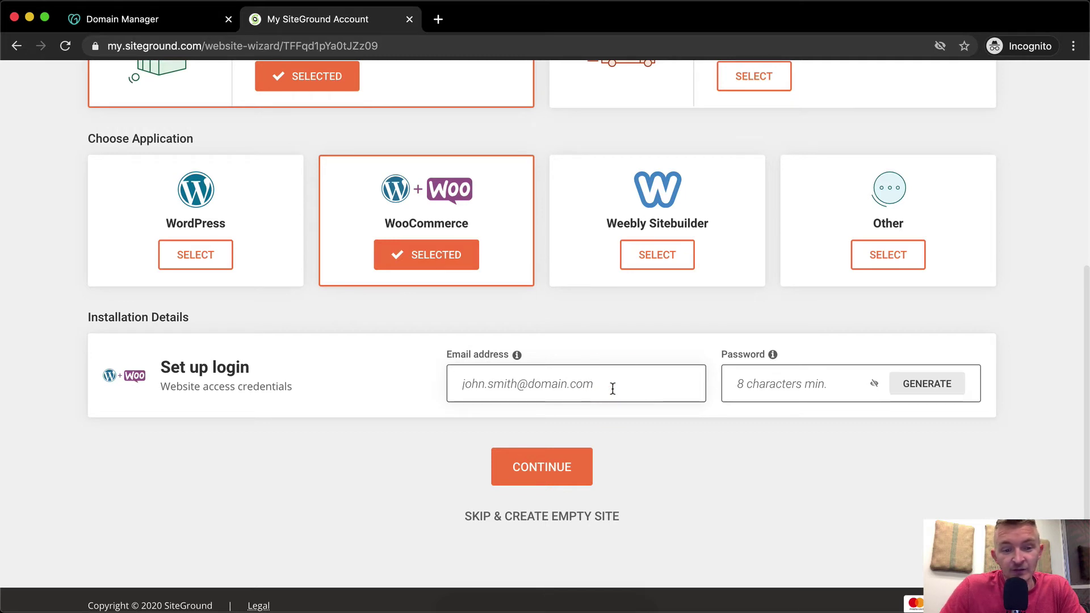
scroll(613, 388, up, 1)
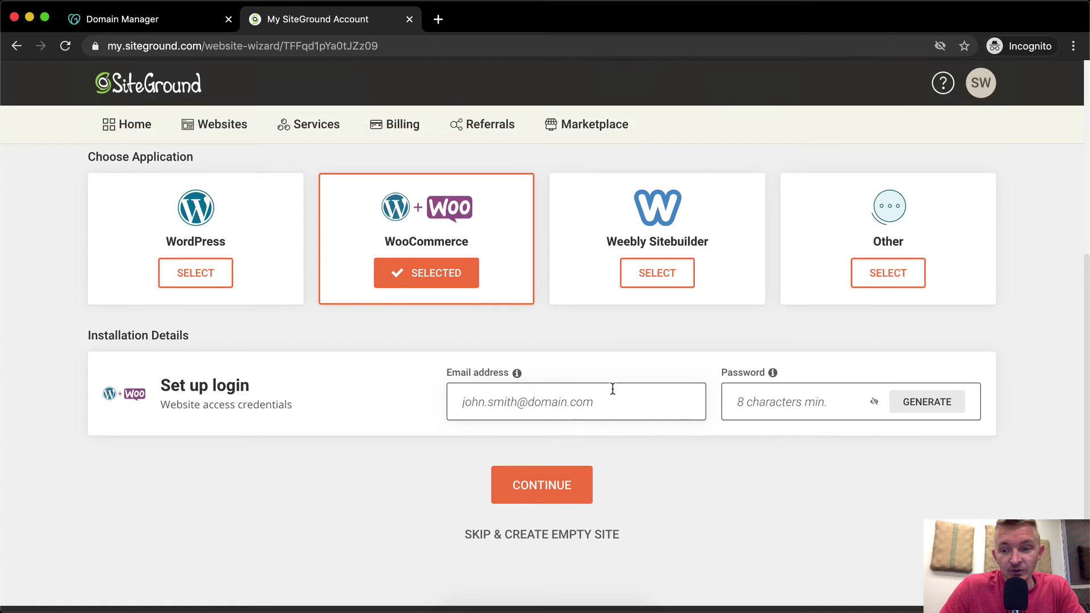
key(super+v)
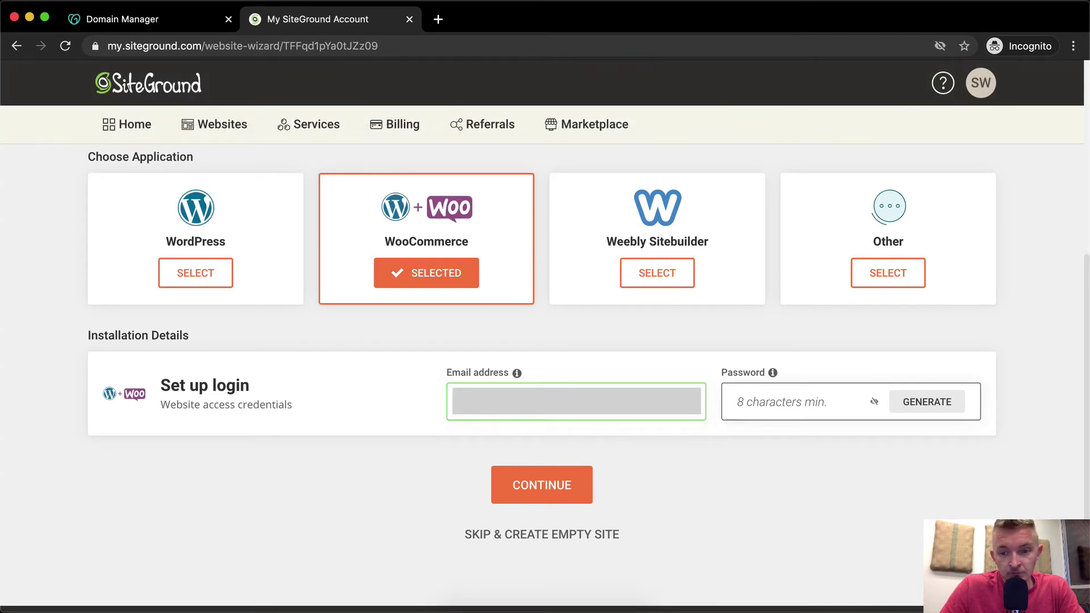
text(•••••••••••••••)
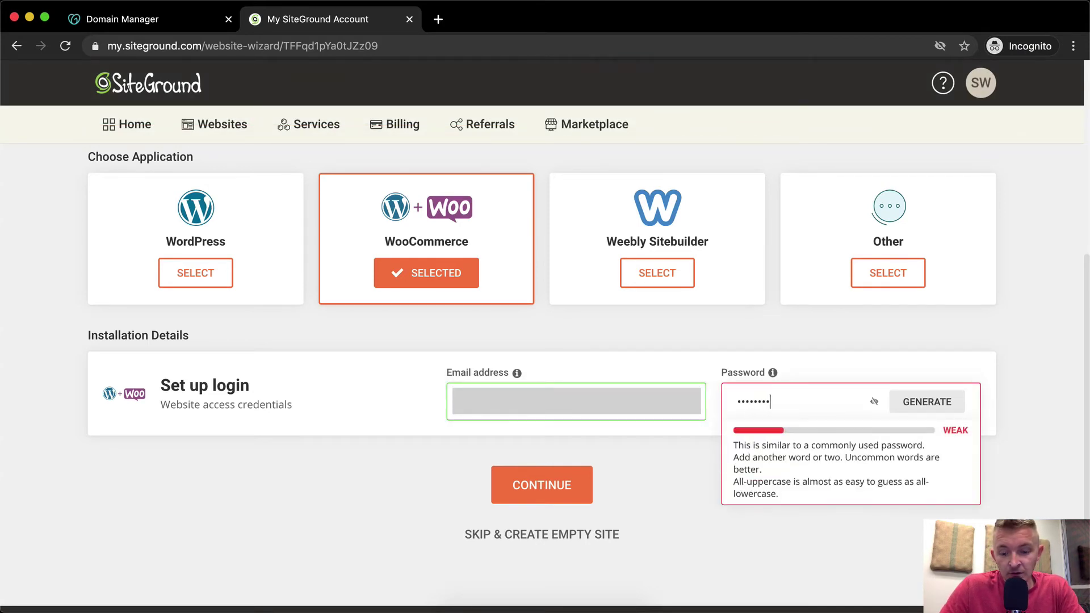
click(563, 486)
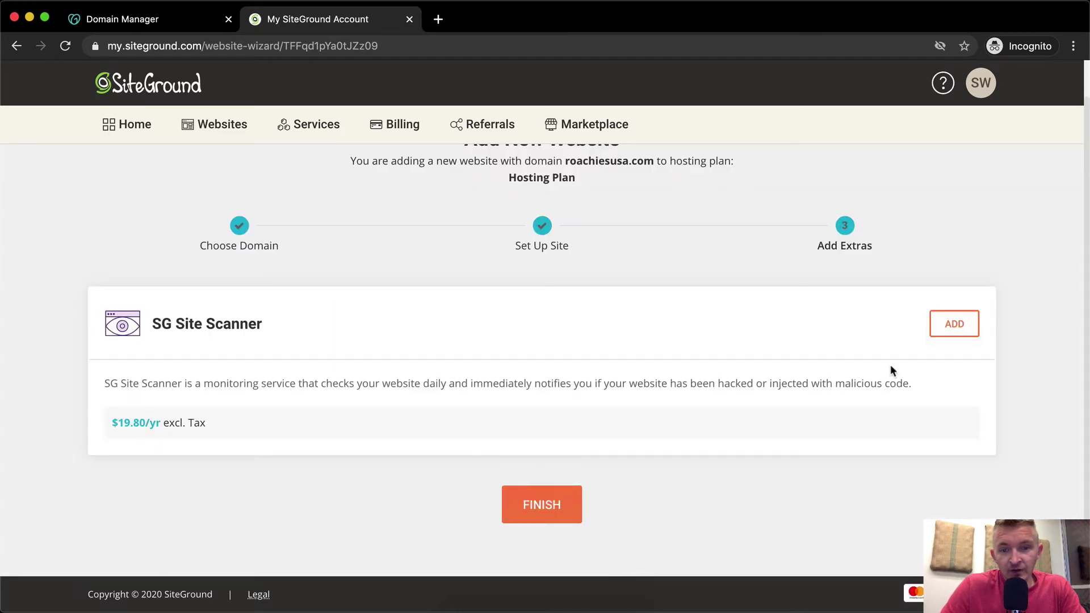
click(542, 504)
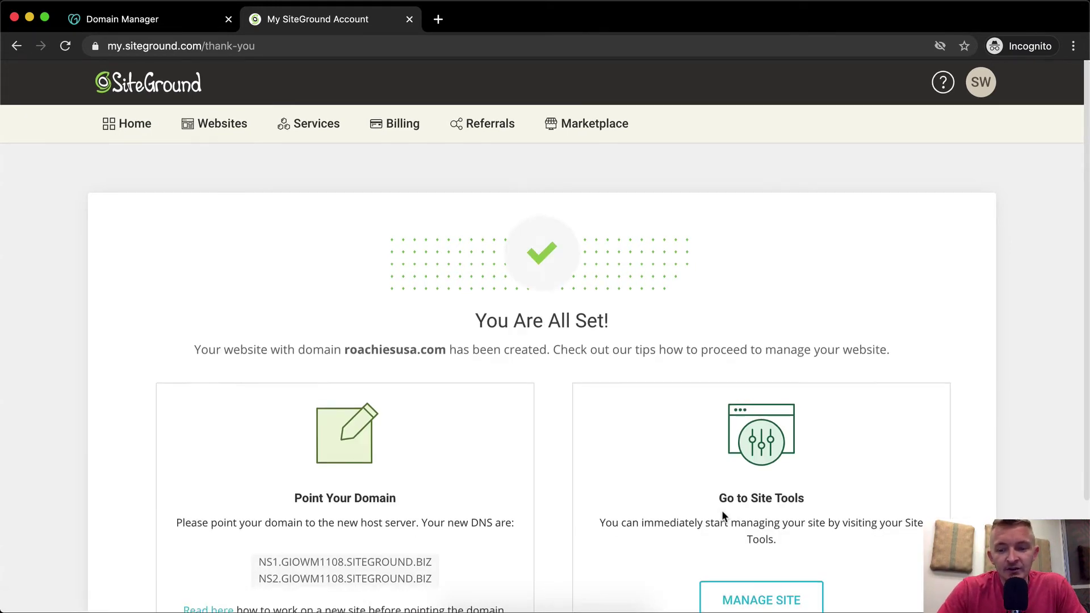
Copy the first SiteGround nameserver, NS1.GIOWM1108.SITEGROUND.BIZ, from the domain pointing instructions
scroll(722, 513, down, 3)
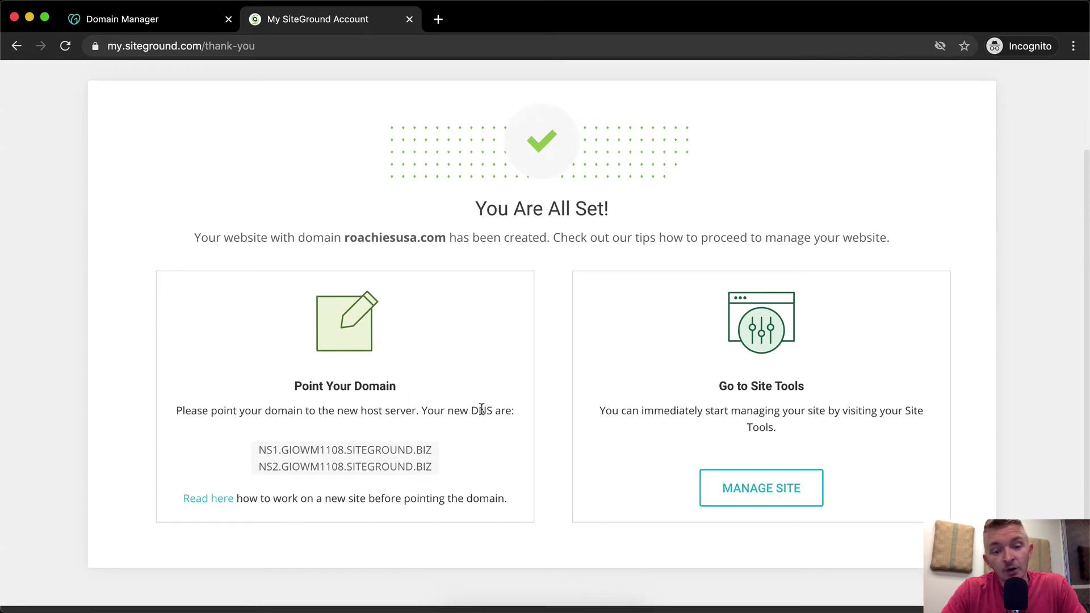
drag(261, 450, 431, 446)
key(super+c)
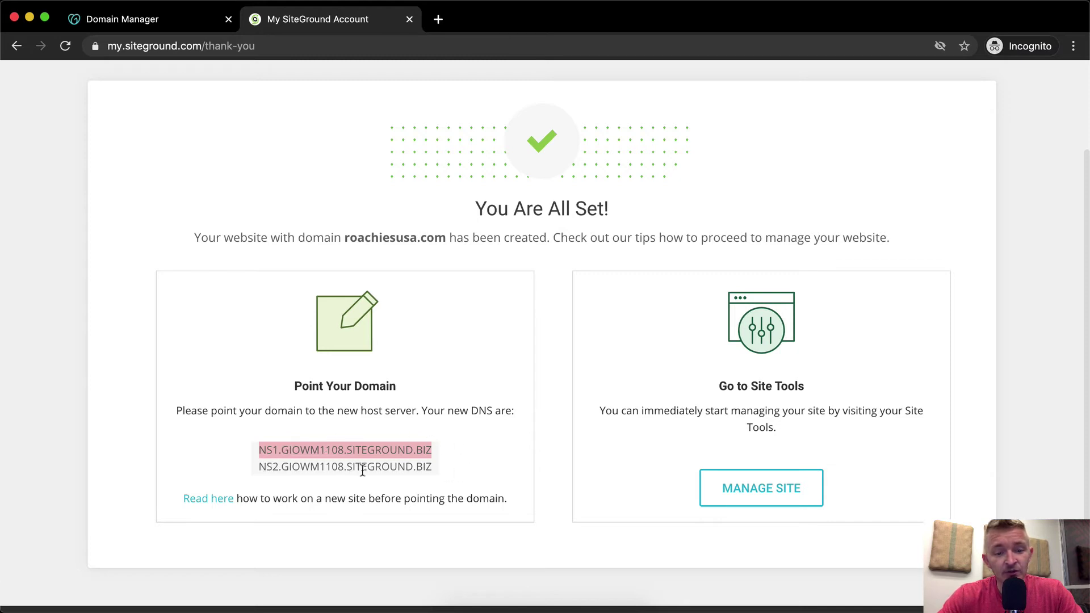
click(437, 461)
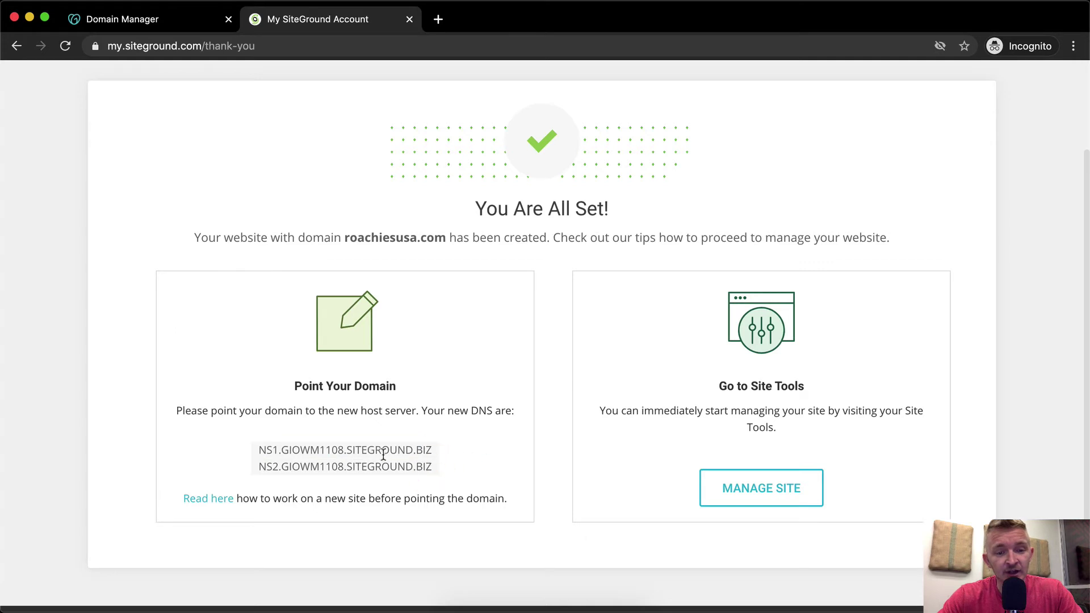
Switch to GoDaddy and open the DNS zone management for ROACHIESUSA.COM, finding the domain with "roach"
key(ctrl+shift+Tab)
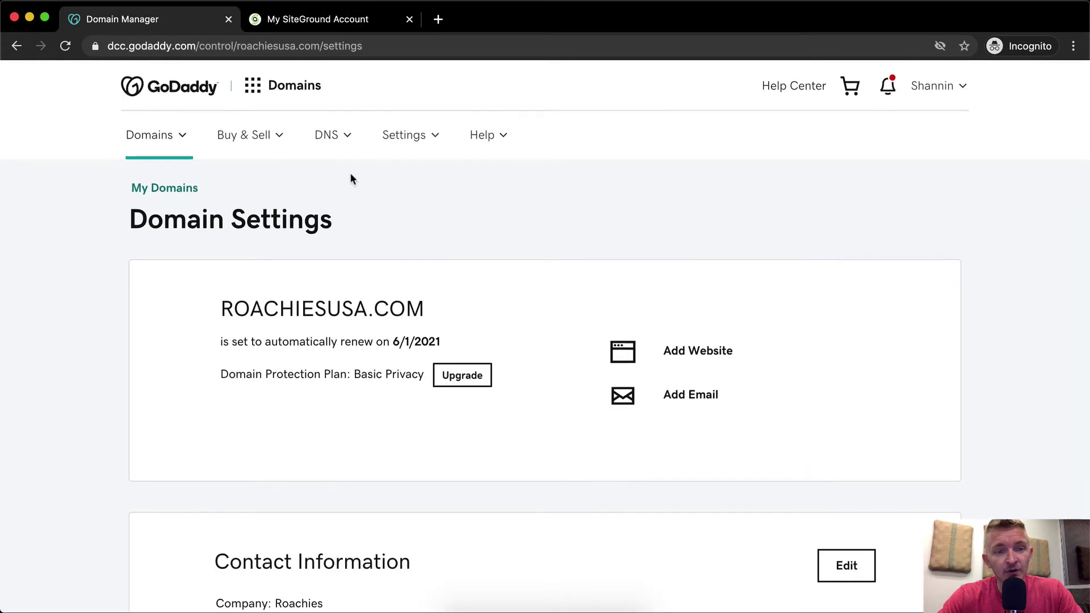
click(348, 144)
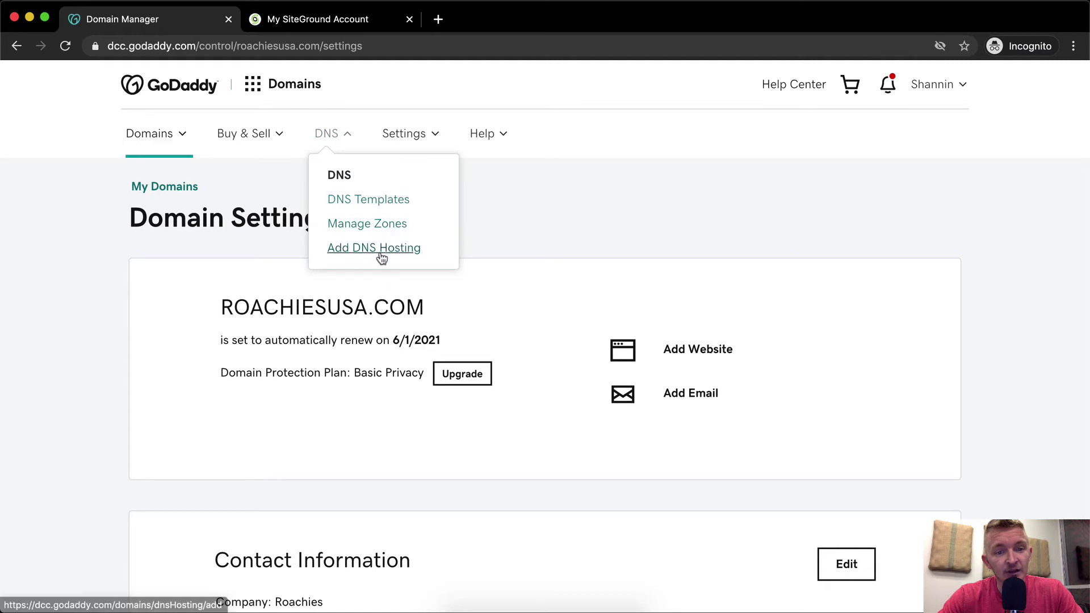
click(381, 227)
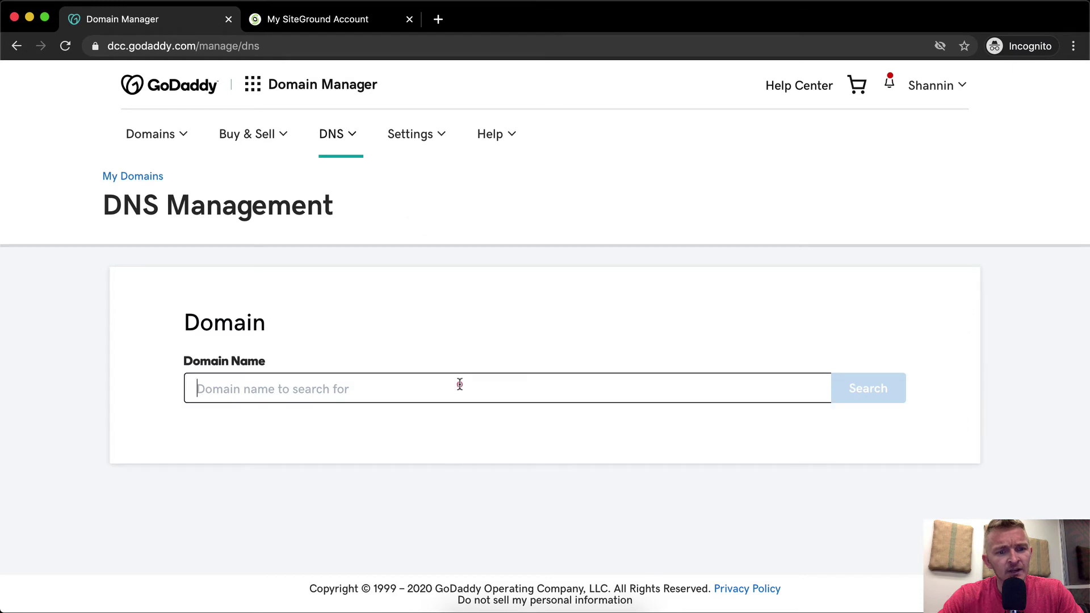
click(459, 384)
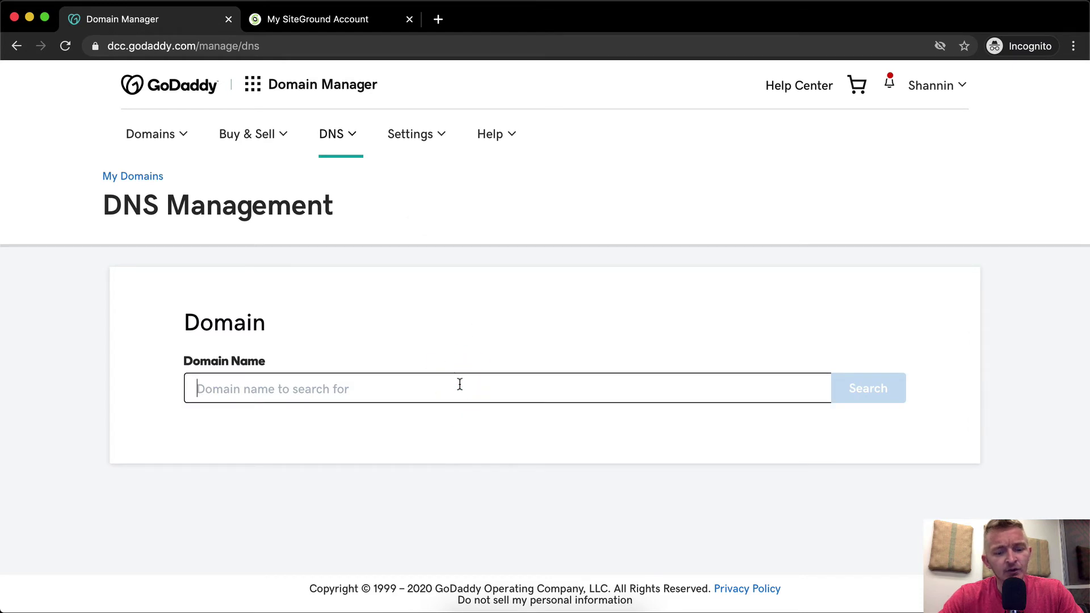
text(roach)
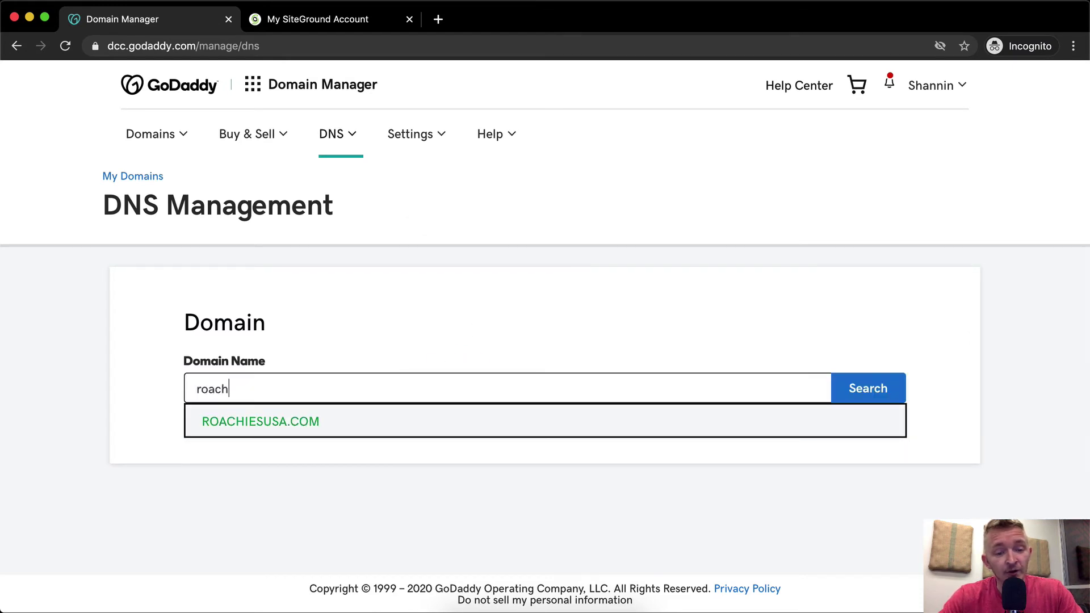
click(486, 423)
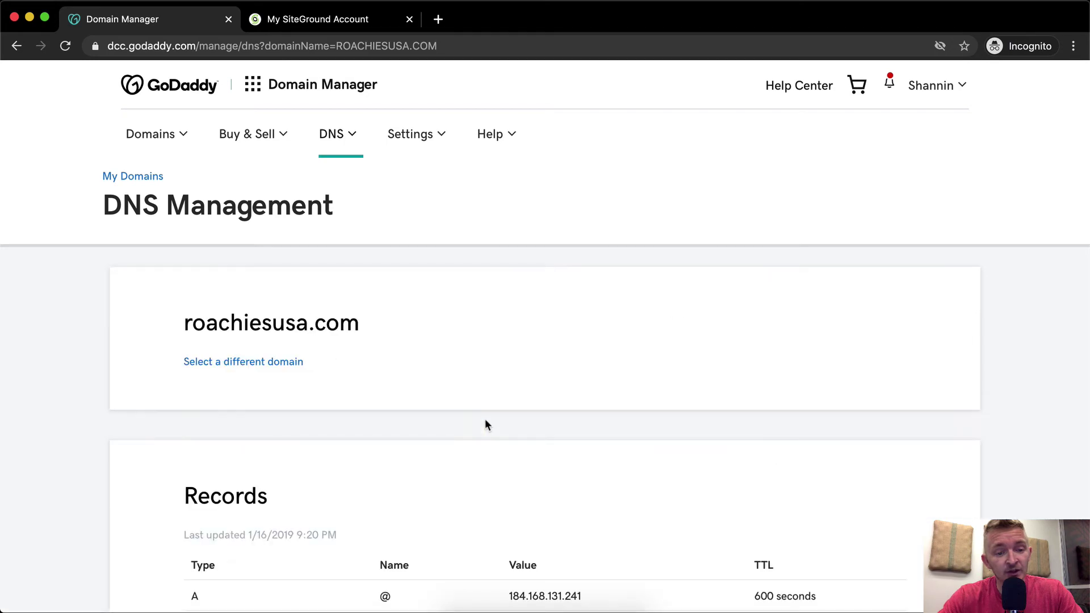
Start changing the domain's default nameservers and choose to enter own nameservers
scroll(485, 422, down, 15)
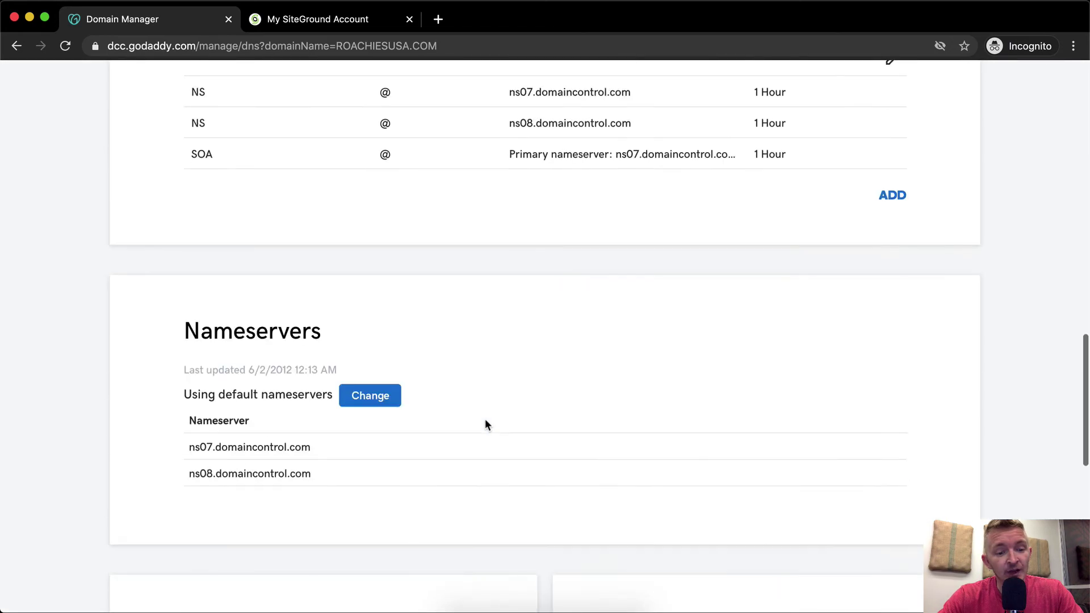
scroll(485, 421, down, 5)
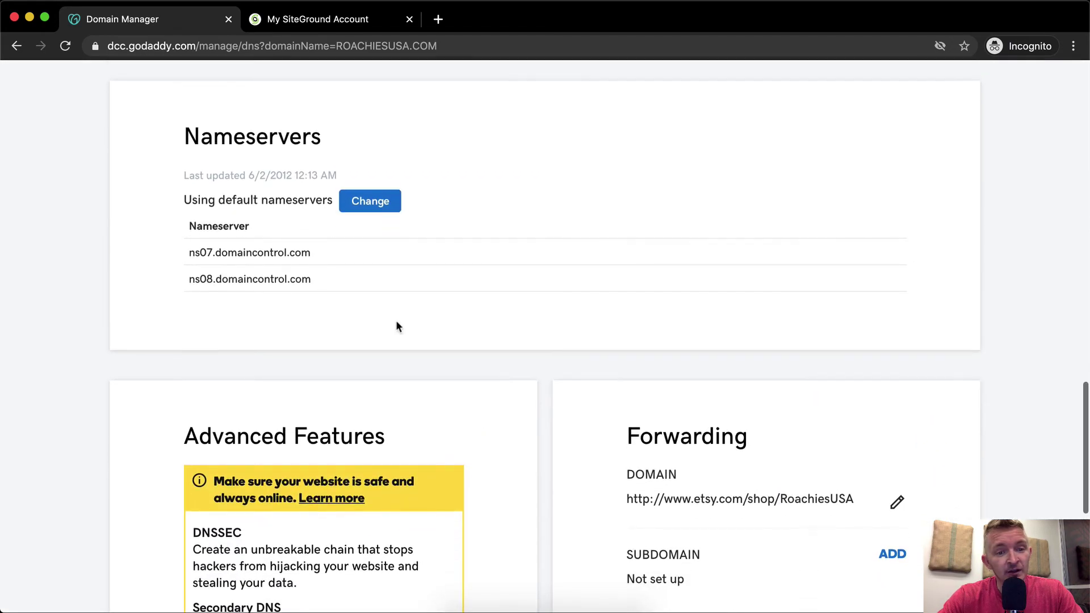
scroll(374, 289, up, 2)
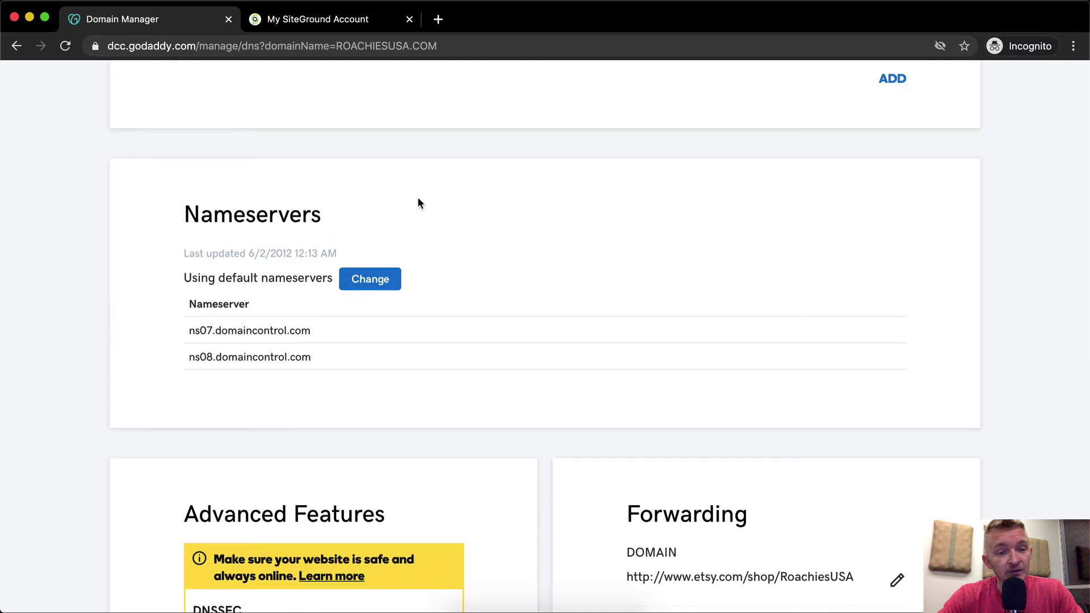
click(375, 287)
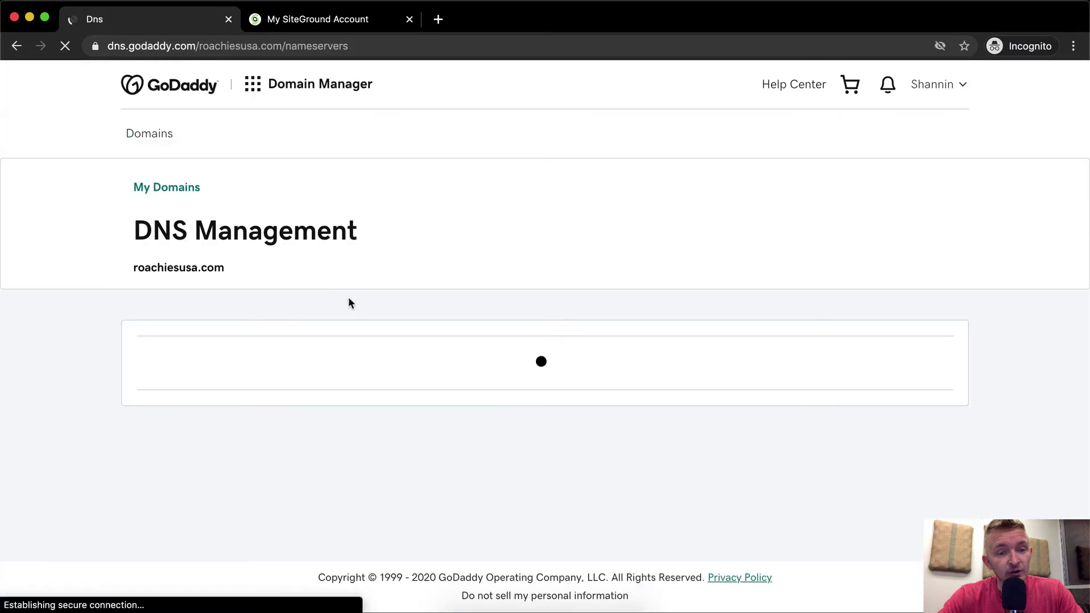
scroll(522, 404, down, 3)
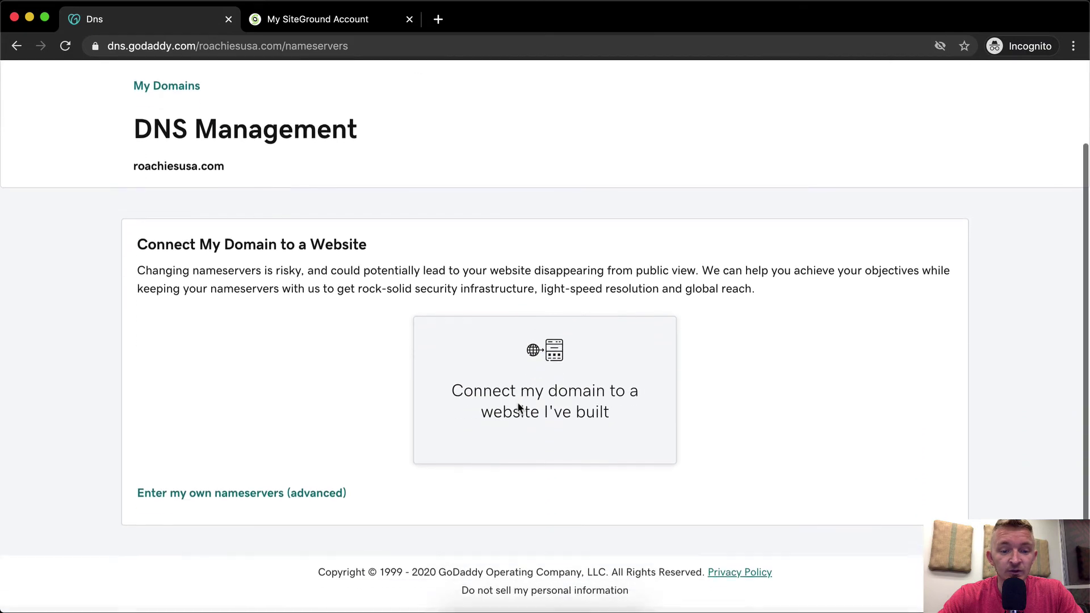
click(282, 497)
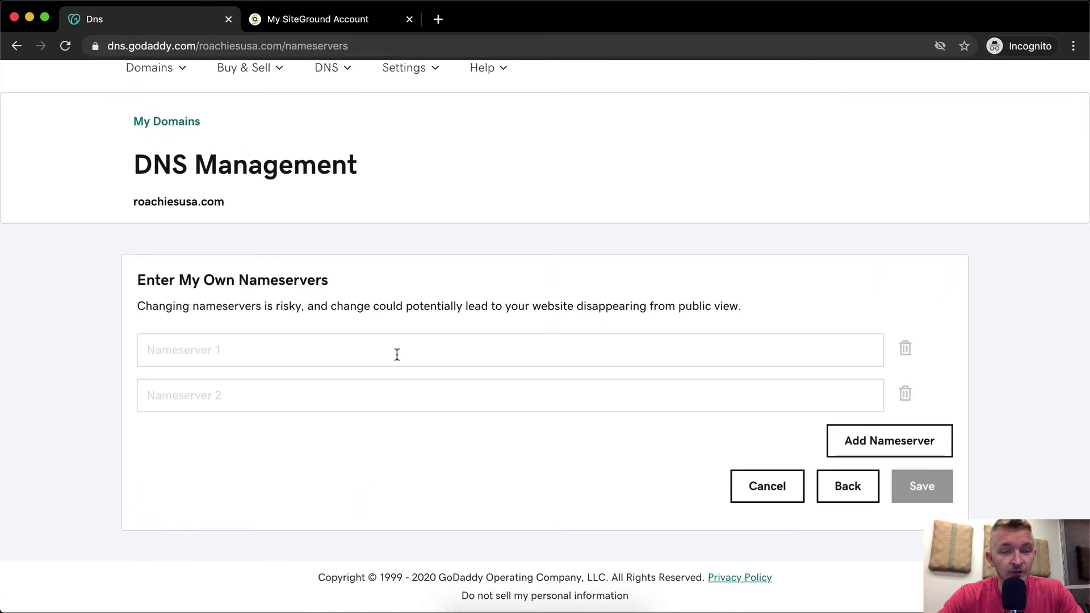
Enter NS1.GIOWM1108.SITEGROUND.BIZ and NS2.GIOWM1108.SITEGROUND.BIZ as the two nameservers, leaving no extra nameserver entry
click(447, 340)
key(super+v)
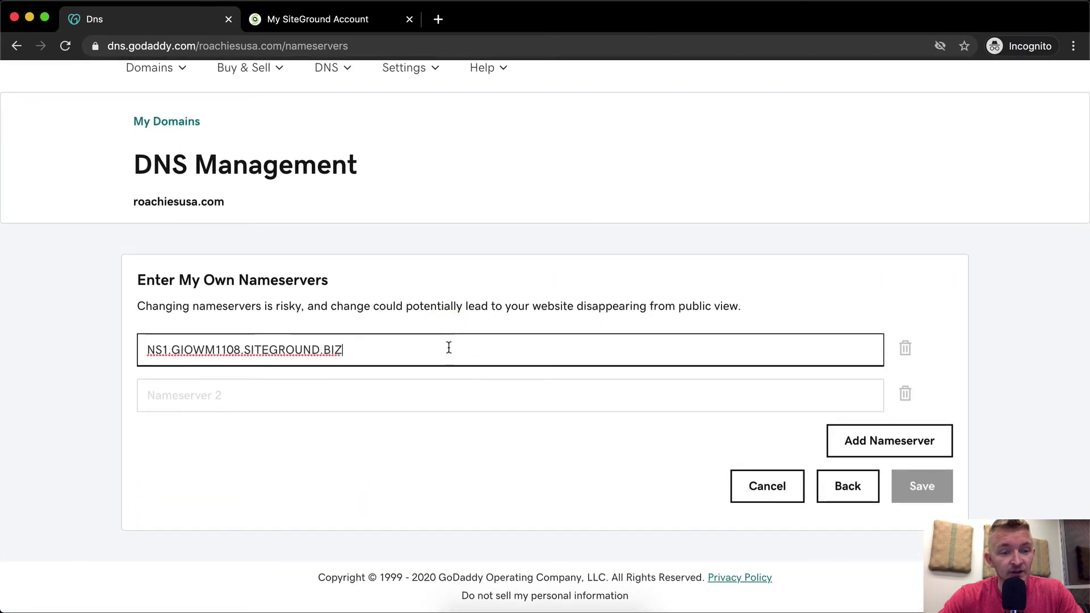
click(424, 394)
key(super+v)
click(172, 394)
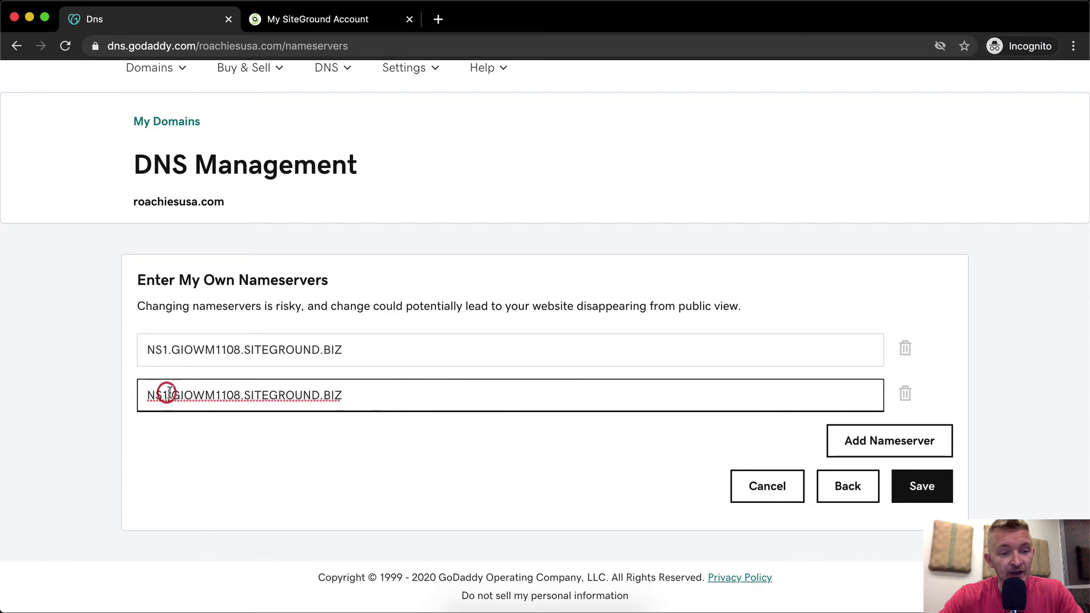
key(BackSpace)
text(2)
click(581, 411)
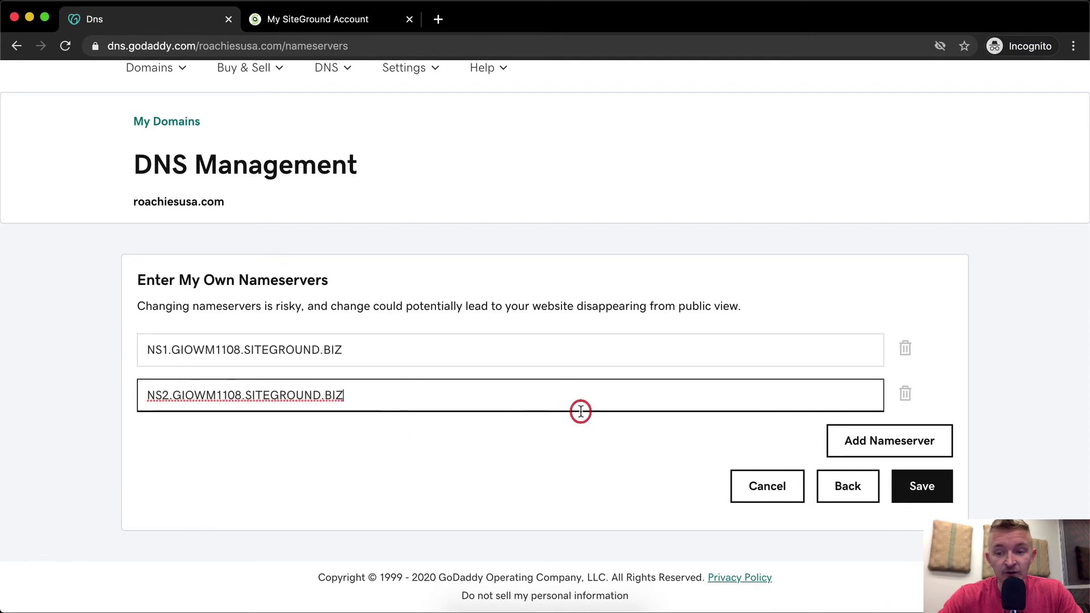
click(851, 438)
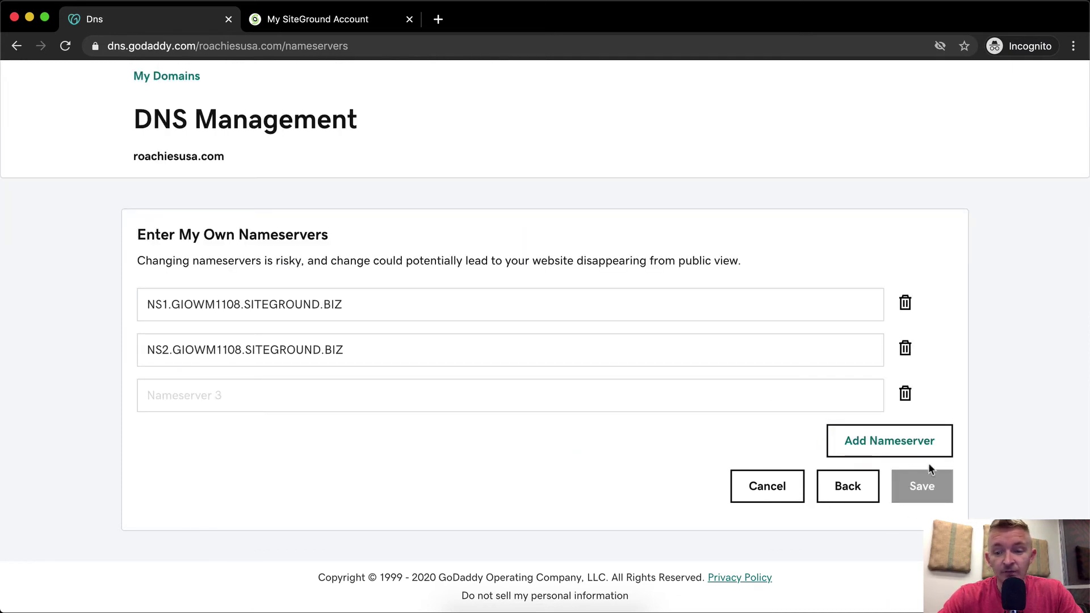
click(906, 394)
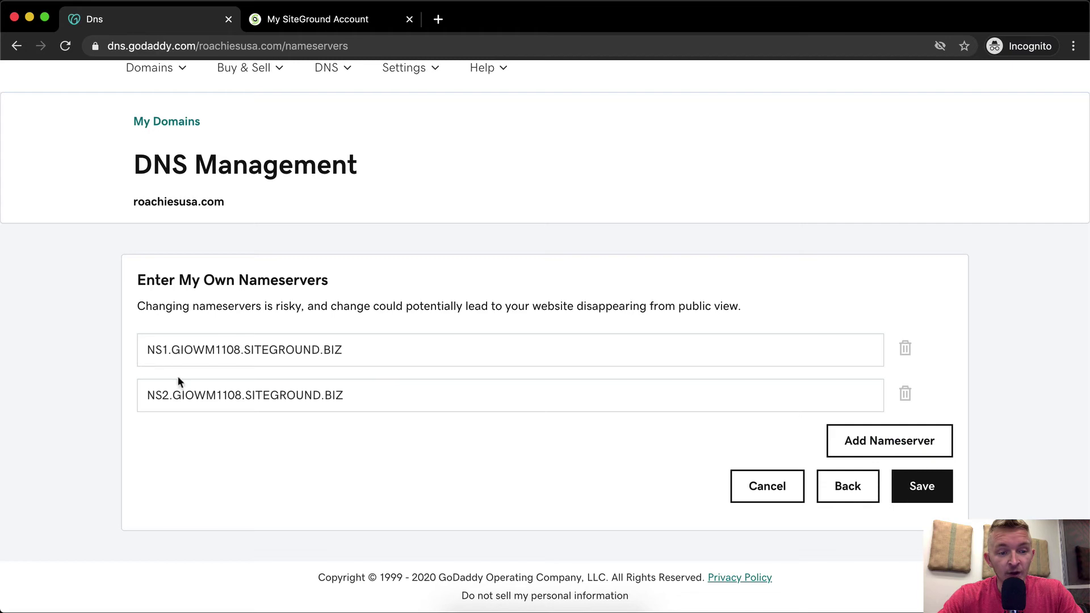
Check the two nameservers against the SiteGround instructions, then save them for ROACHIESUSA.COM with consent to the nameserver update
key(ctrl+Tab)
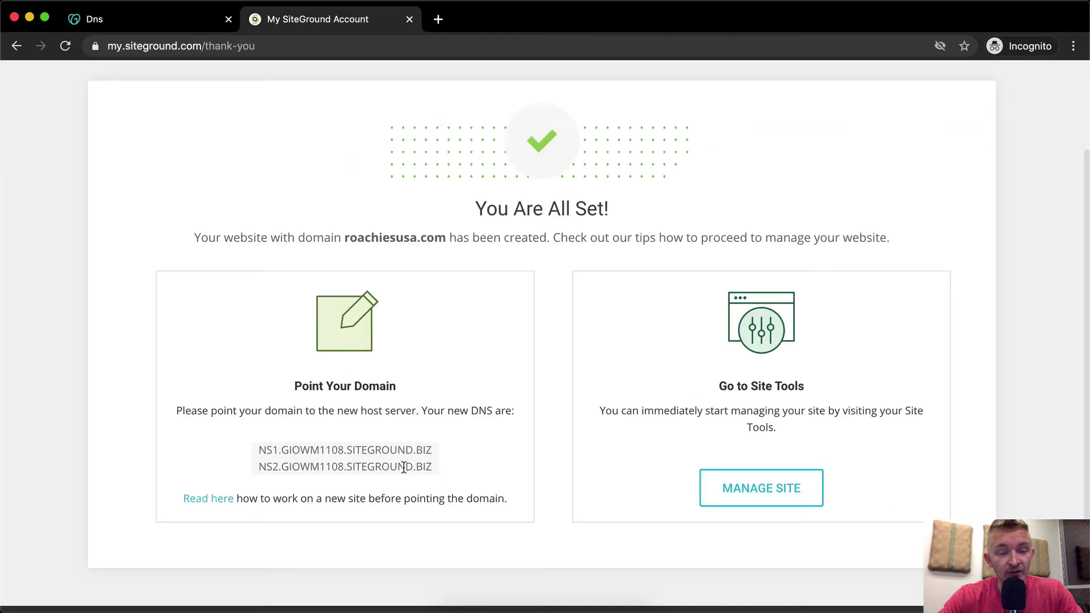
key(ctrl+Tab)
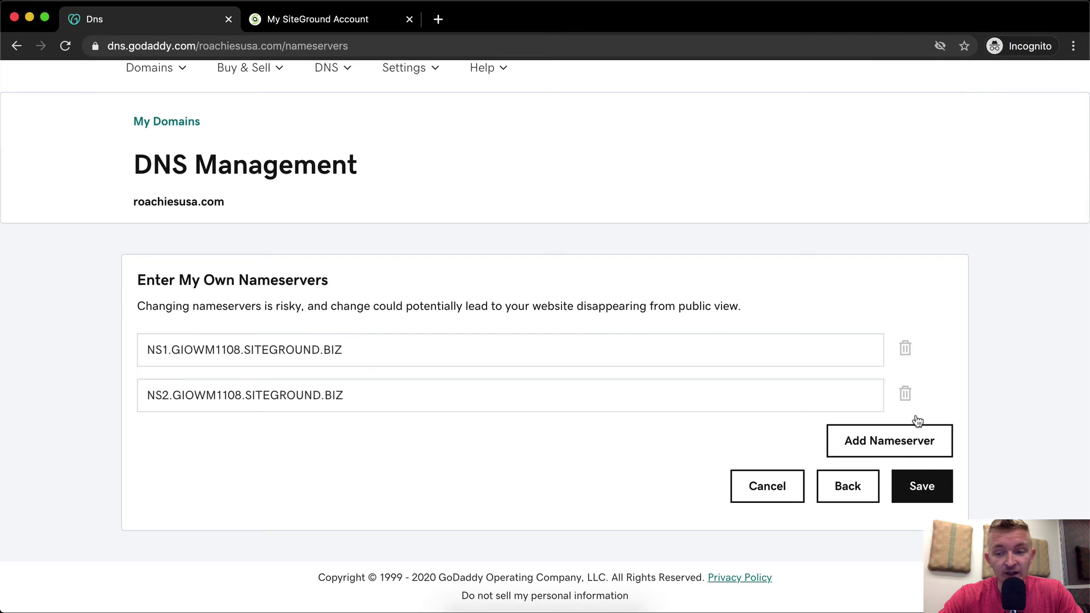
click(926, 484)
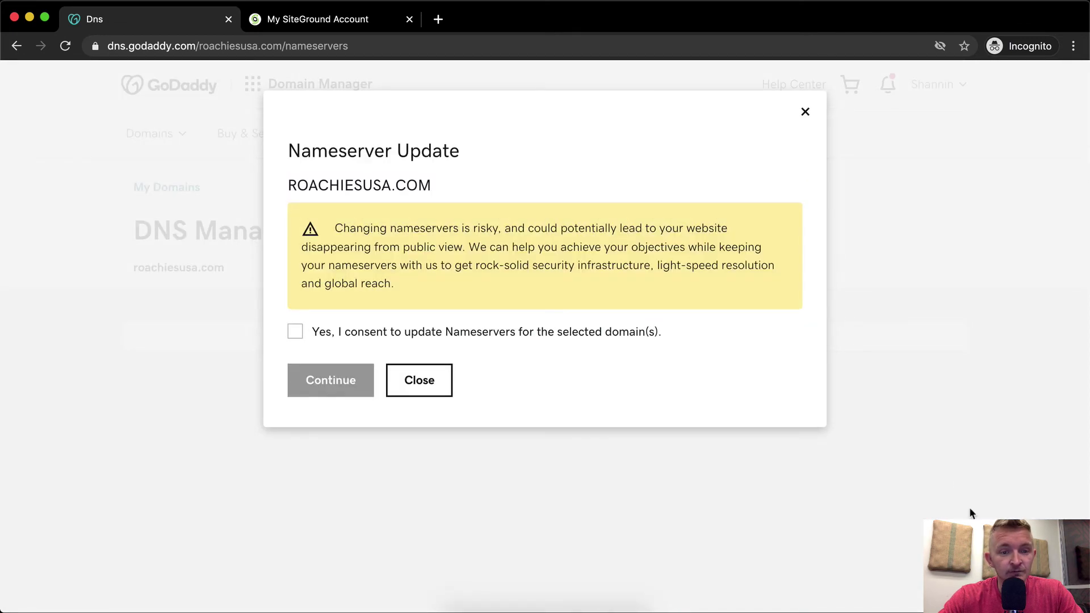
click(543, 330)
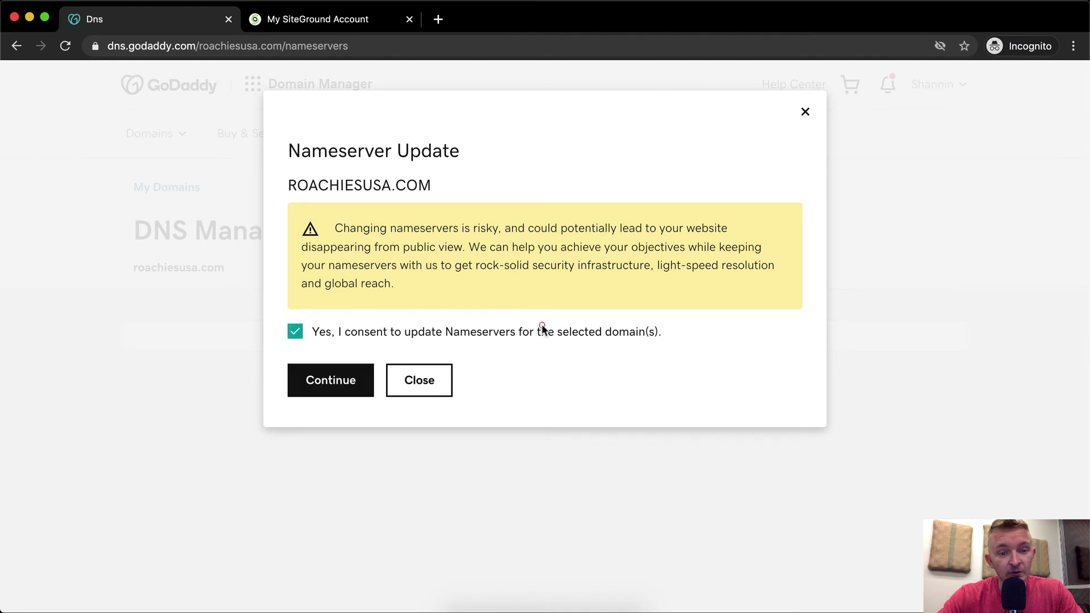
click(336, 377)
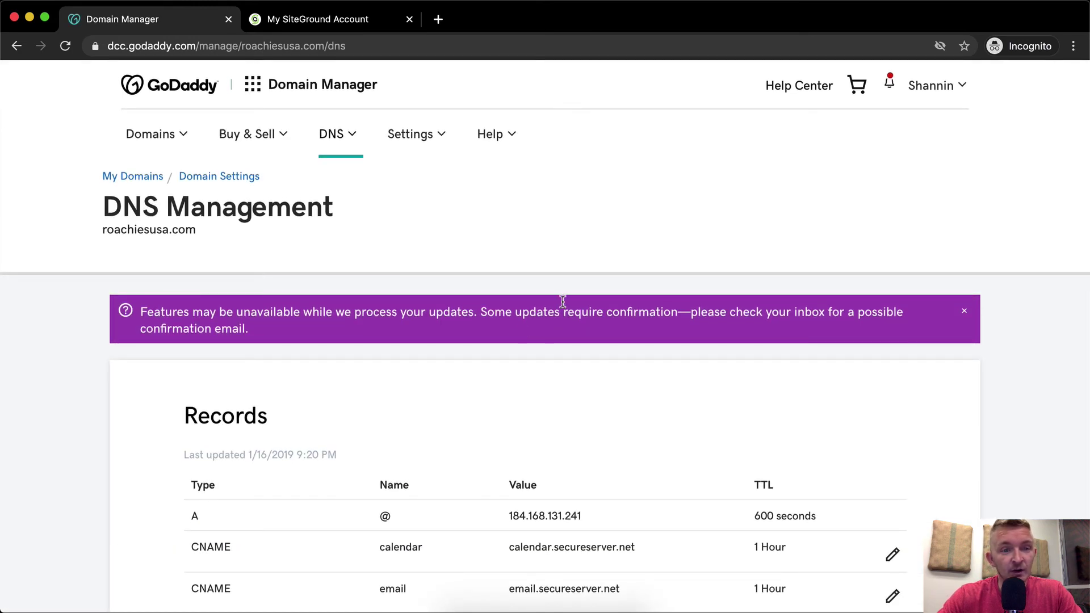
Try to load the newly pointed domain's website in a new browser tab
click(318, 19)
click(438, 20)
text(roach)
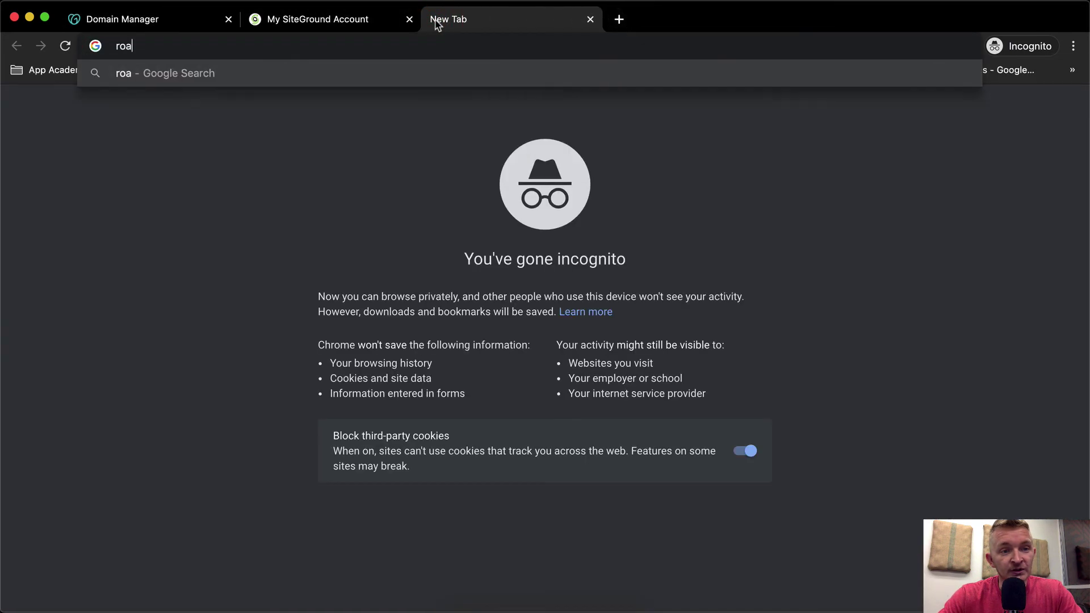
text(tests.com)
key(Return)
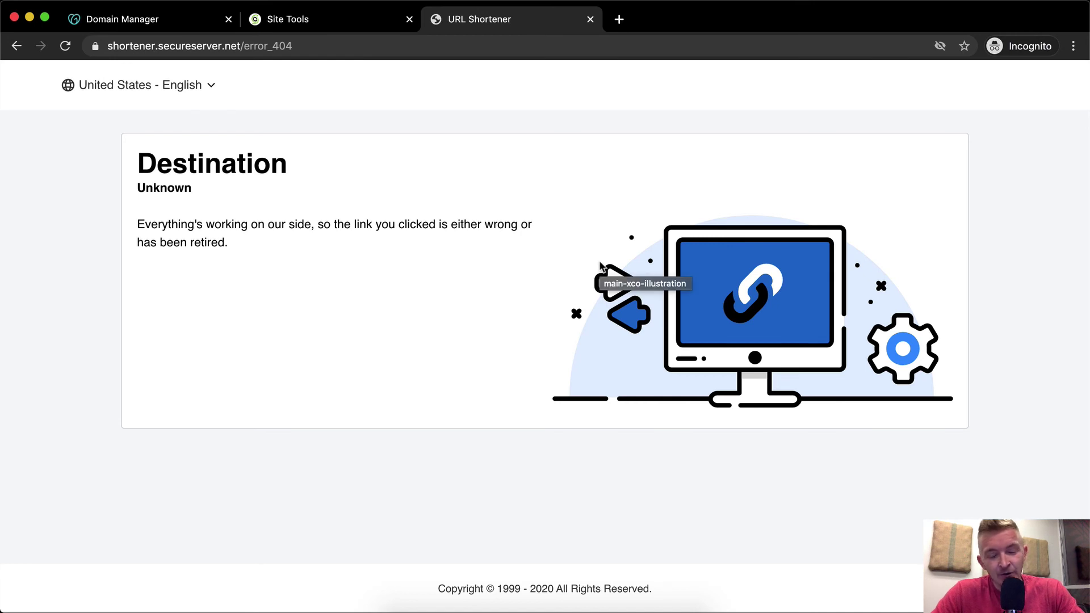
Load roachiesusa.com in the same browser tab and look over the site's home page down to the footer
click(379, 46)
text(ro)
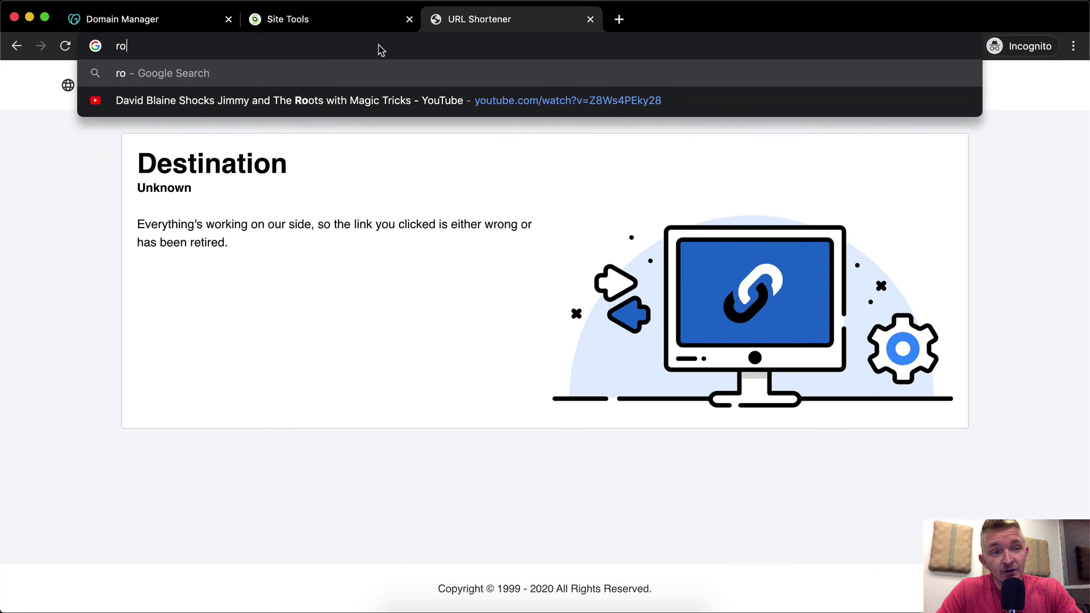
text(achies.)
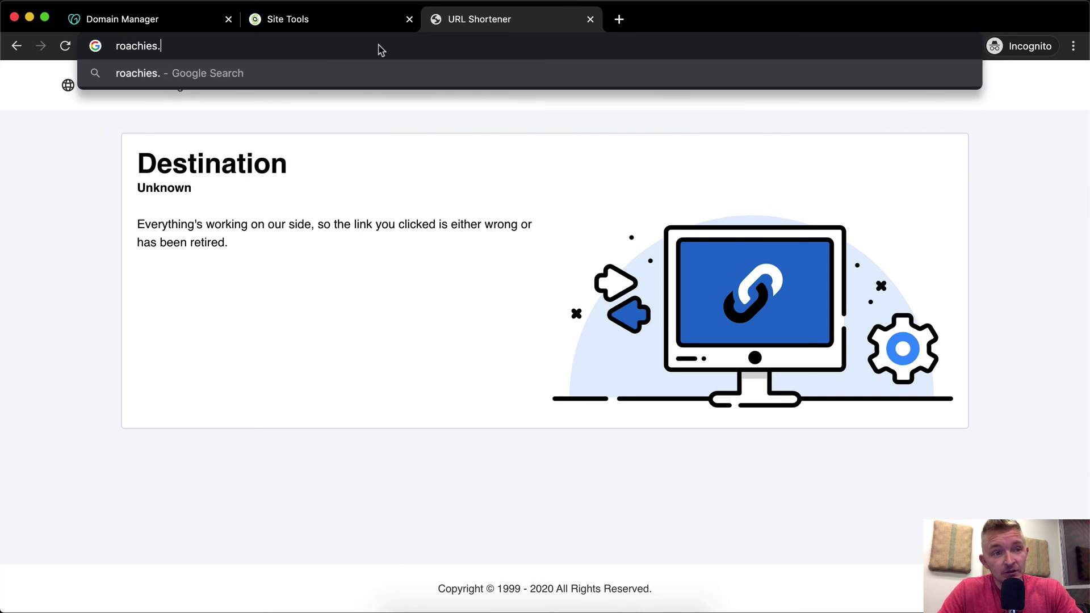
text(com)
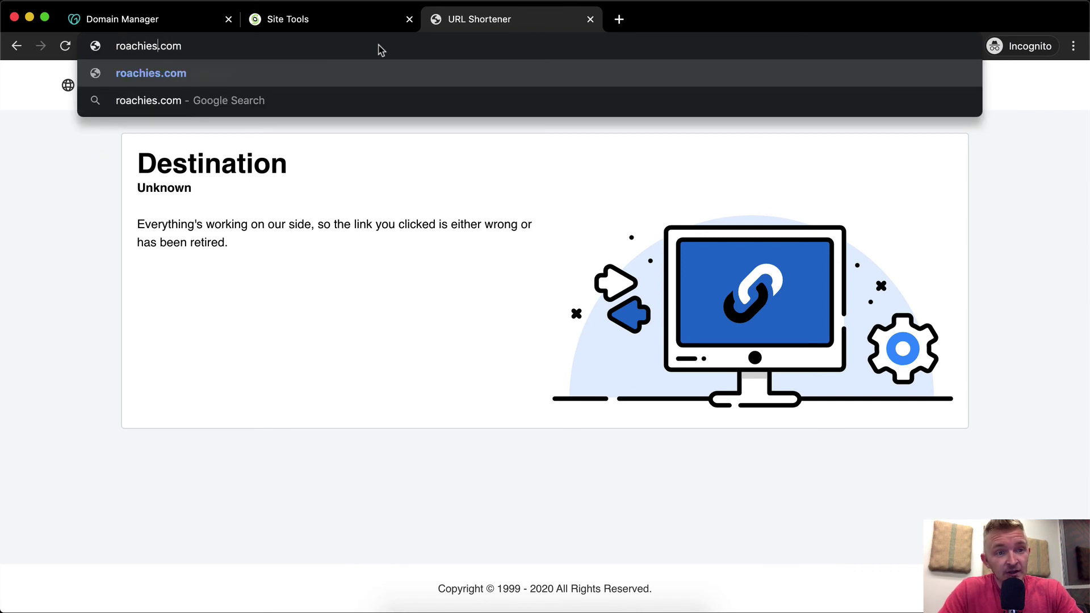
text(usa)
key(Return)
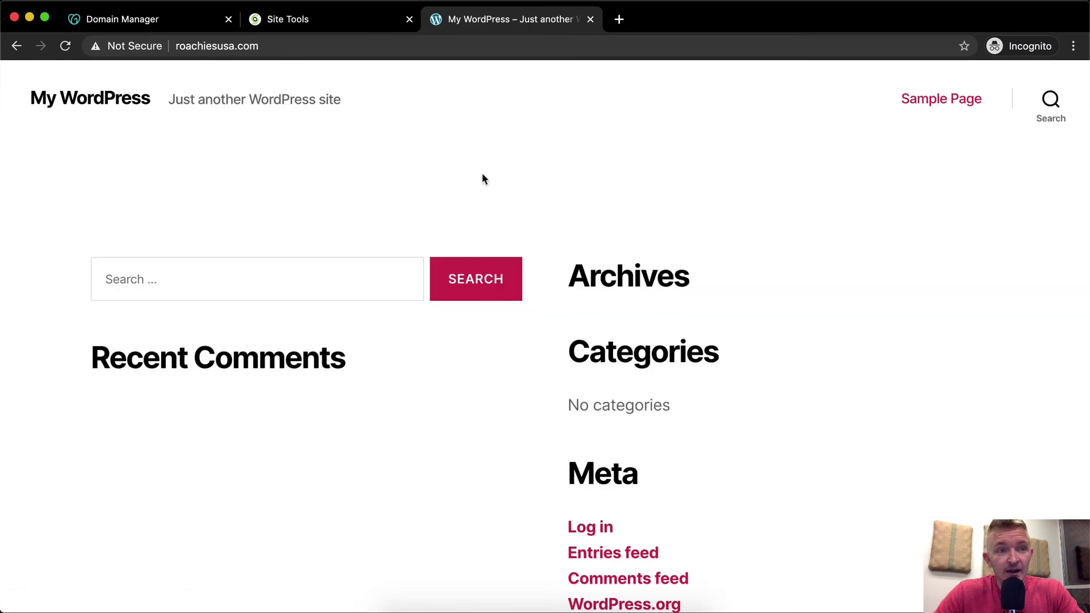
scroll(374, 242, down, 4)
scroll(375, 243, up, 4)
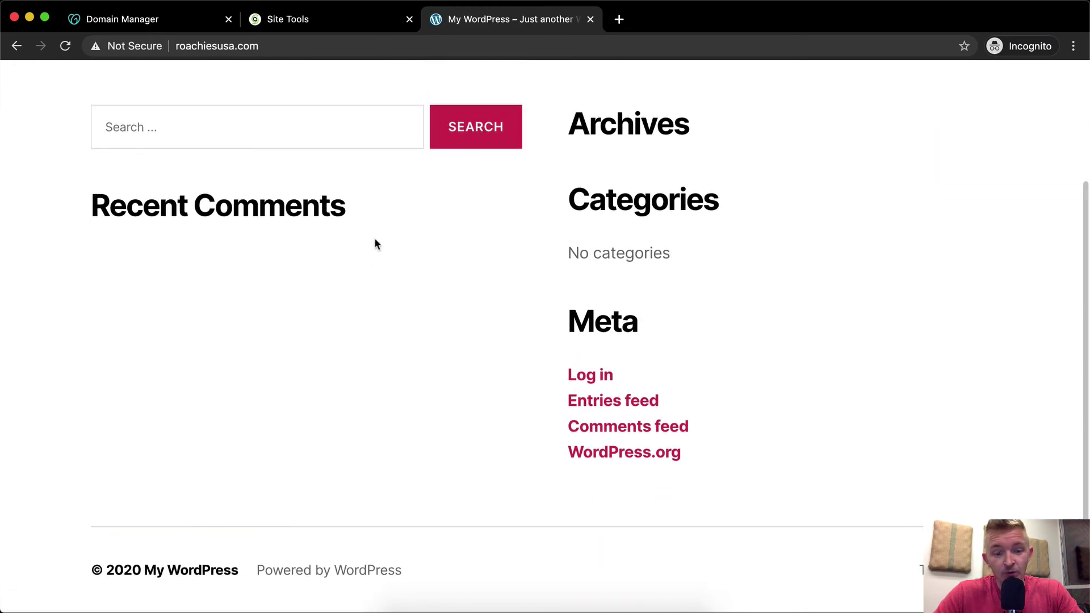